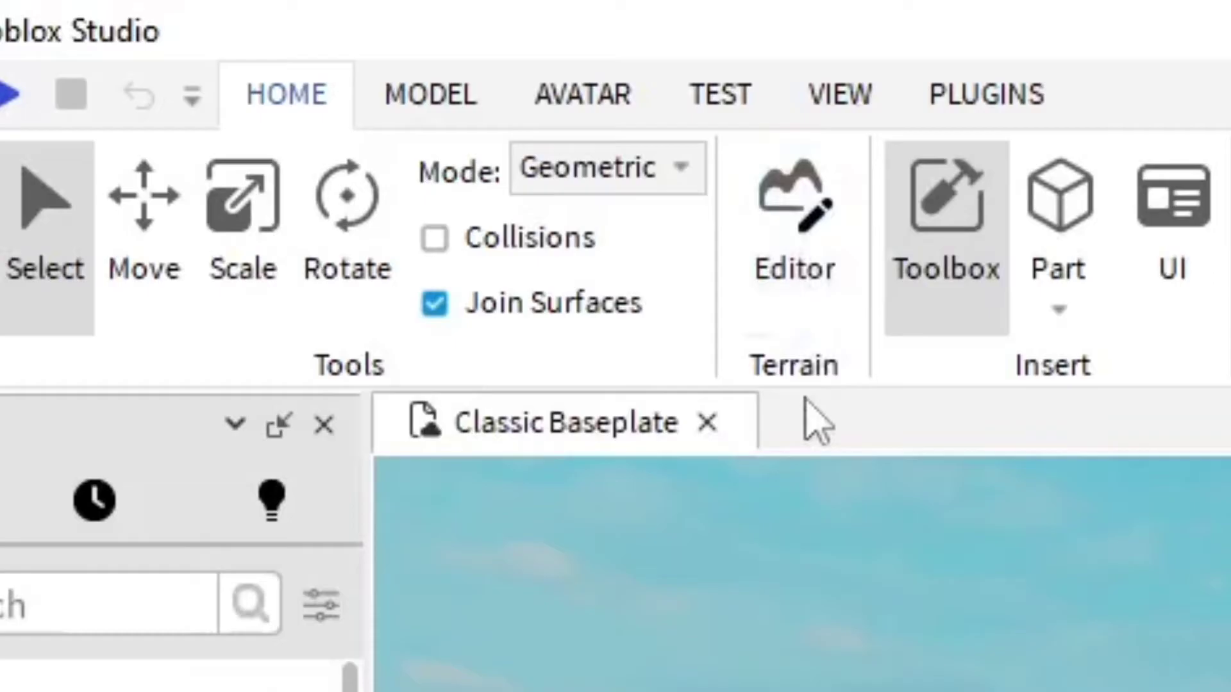
- Open the Terrain Editor, look over its Region and Edit tools, and bring up the terrain generation settings
{"action": "left_click", "coordinate": [804, 246]}
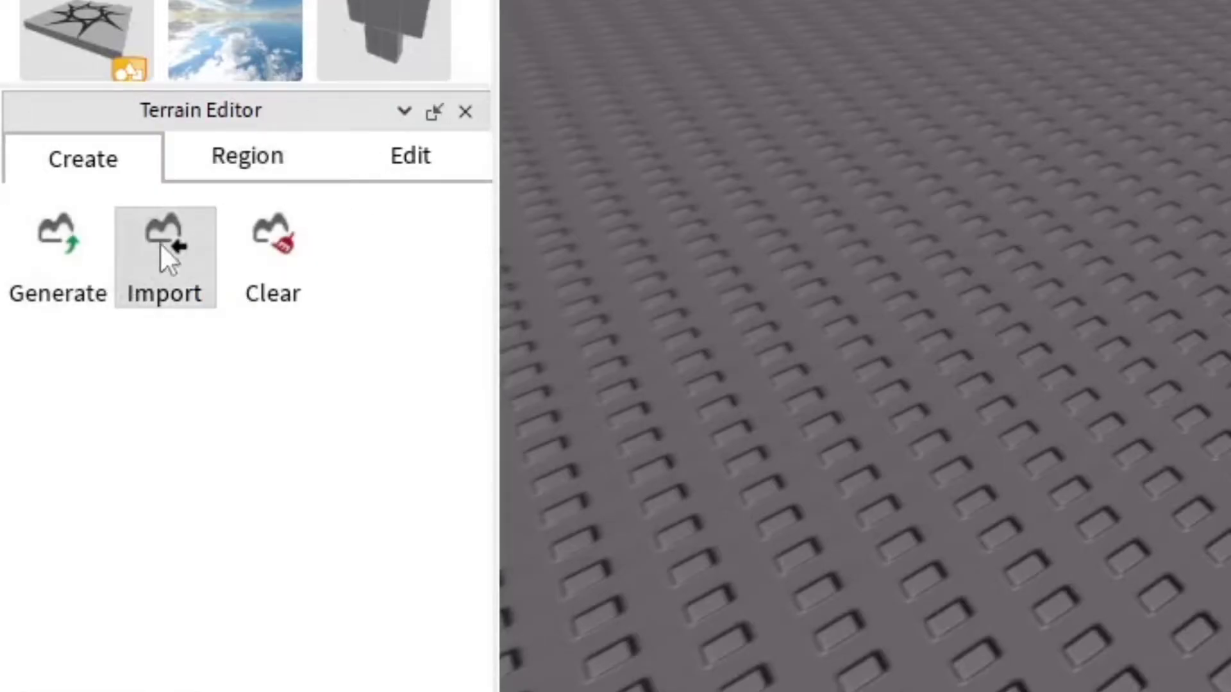
{"action": "left_click", "coordinate": [239, 165]}
{"action": "left_click", "coordinate": [367, 170]}
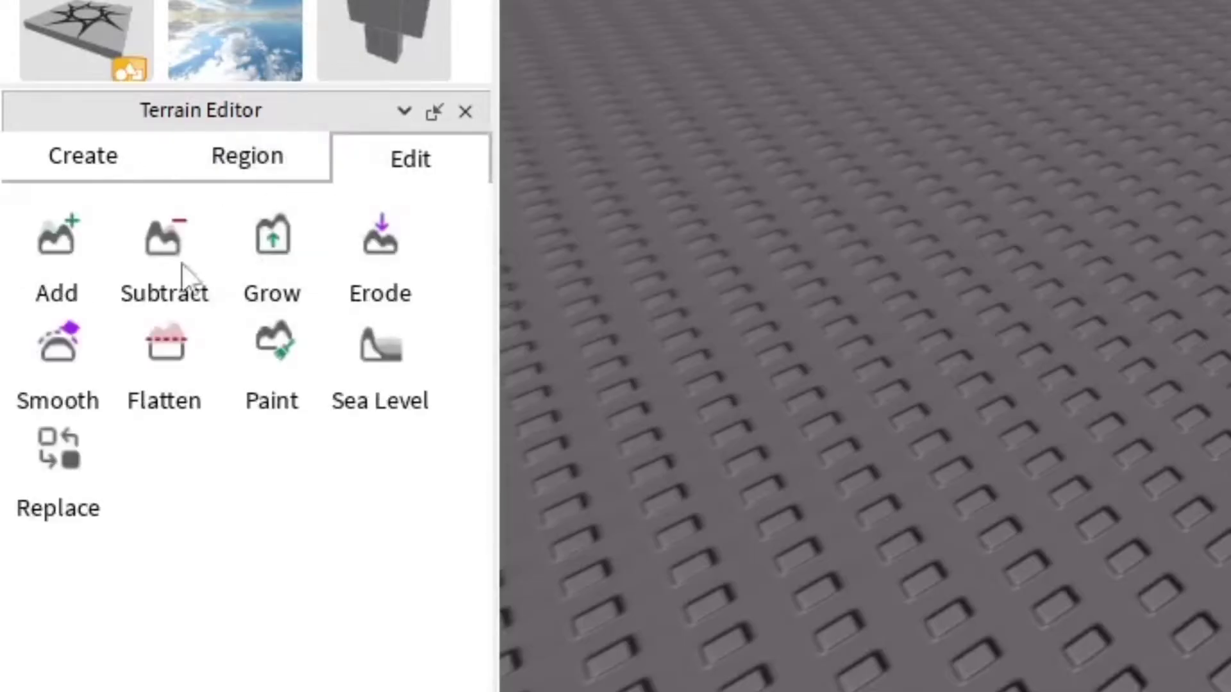
{"action": "left_click", "coordinate": [97, 167]}
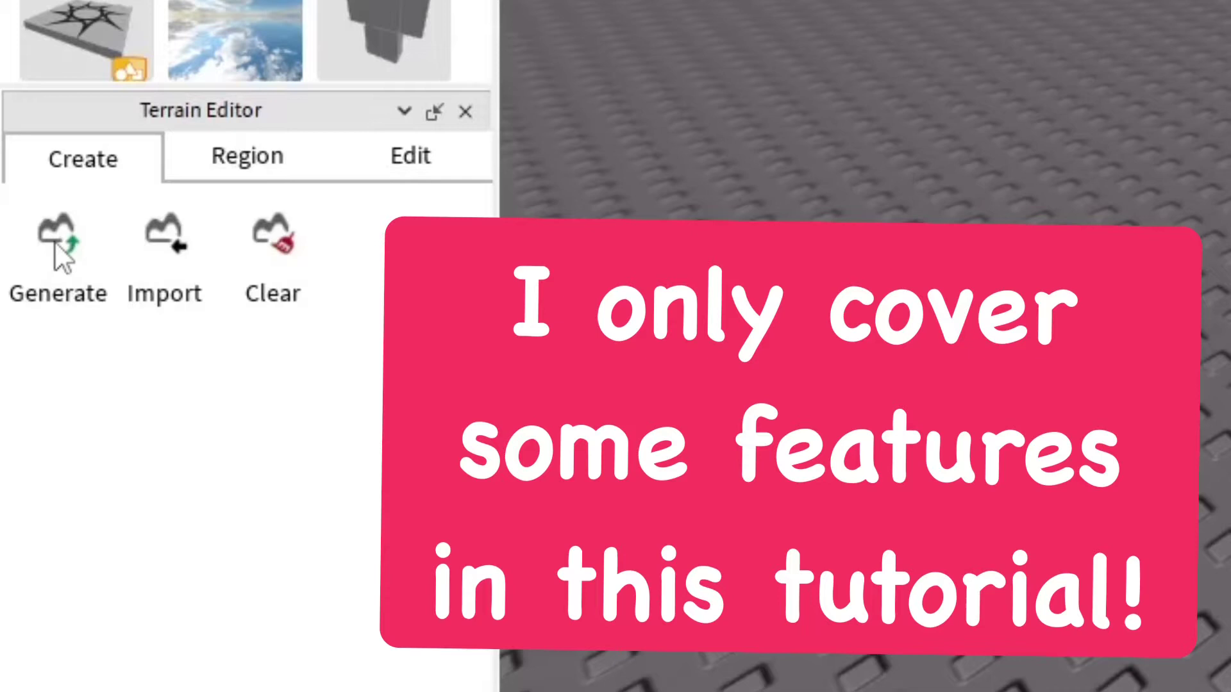
{"action": "left_click", "coordinate": [55, 244]}
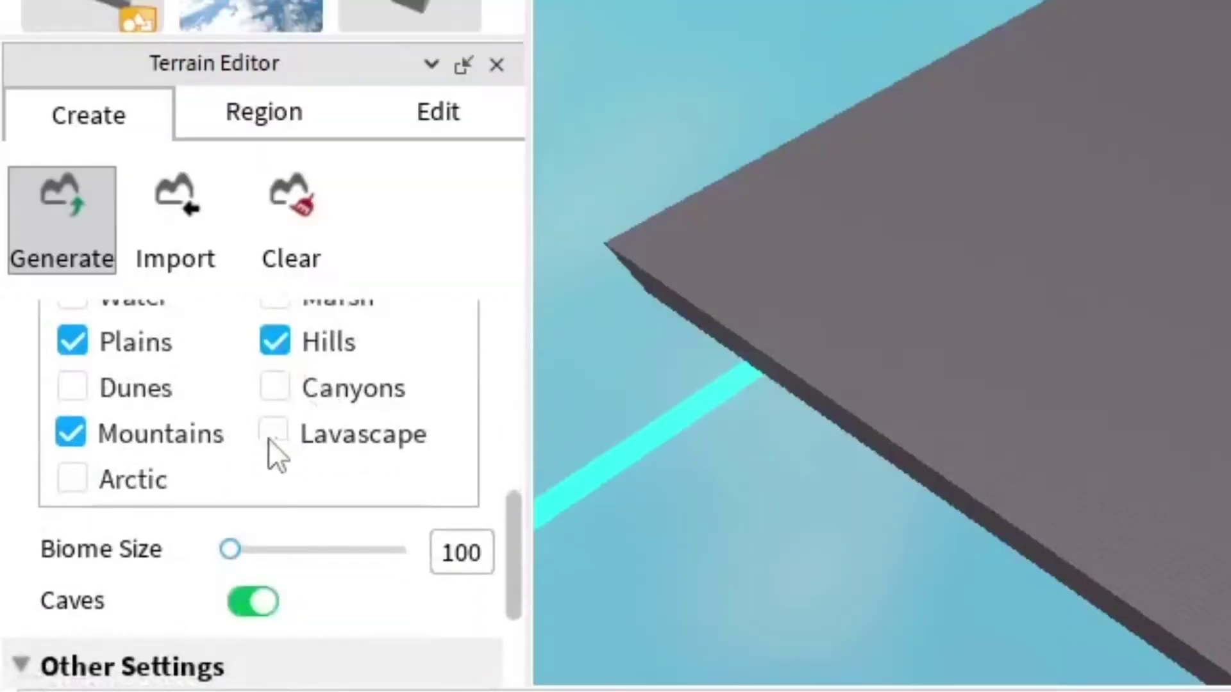
- Review the map and material settings and add Water to the biomes used for terrain generation
{"action": "scroll", "coordinate": [268, 438], "scroll_direction": "up", "scroll_amount": 6}
{"action": "scroll", "coordinate": [195, 500], "scroll_direction": "down", "scroll_amount": 3}
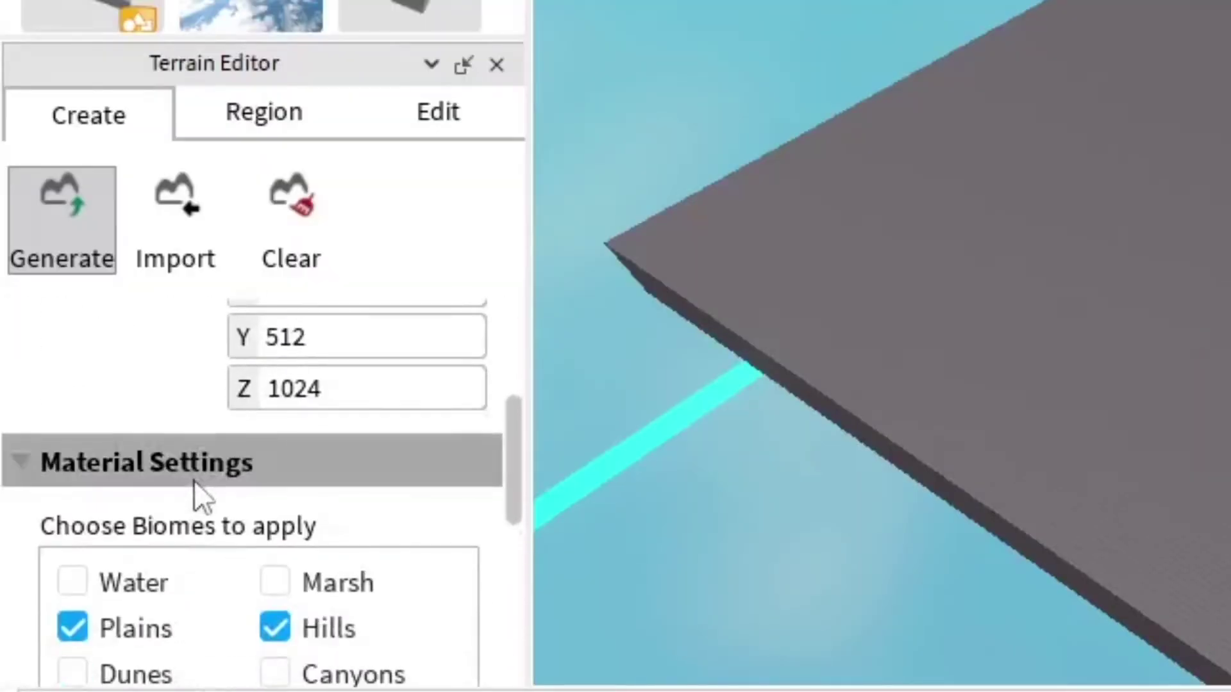
{"action": "scroll", "coordinate": [199, 497], "scroll_direction": "up", "scroll_amount": 3}
{"action": "scroll", "coordinate": [197, 481], "scroll_direction": "down", "scroll_amount": 3}
{"action": "scroll", "coordinate": [192, 448], "scroll_direction": "down", "scroll_amount": 3}
{"action": "scroll", "coordinate": [179, 481], "scroll_direction": "up", "scroll_amount": 3}
{"action": "scroll", "coordinate": [179, 481], "scroll_direction": "down", "scroll_amount": 3}
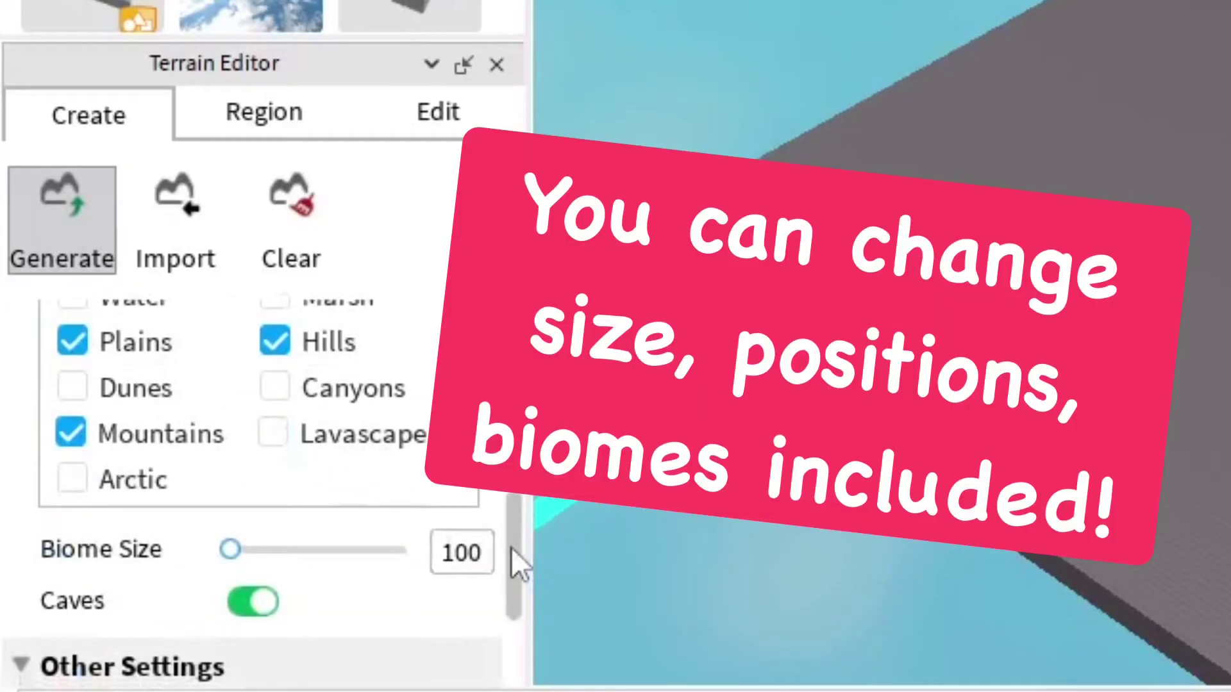
{"action": "scroll", "coordinate": [511, 532], "scroll_direction": "up", "scroll_amount": 3}
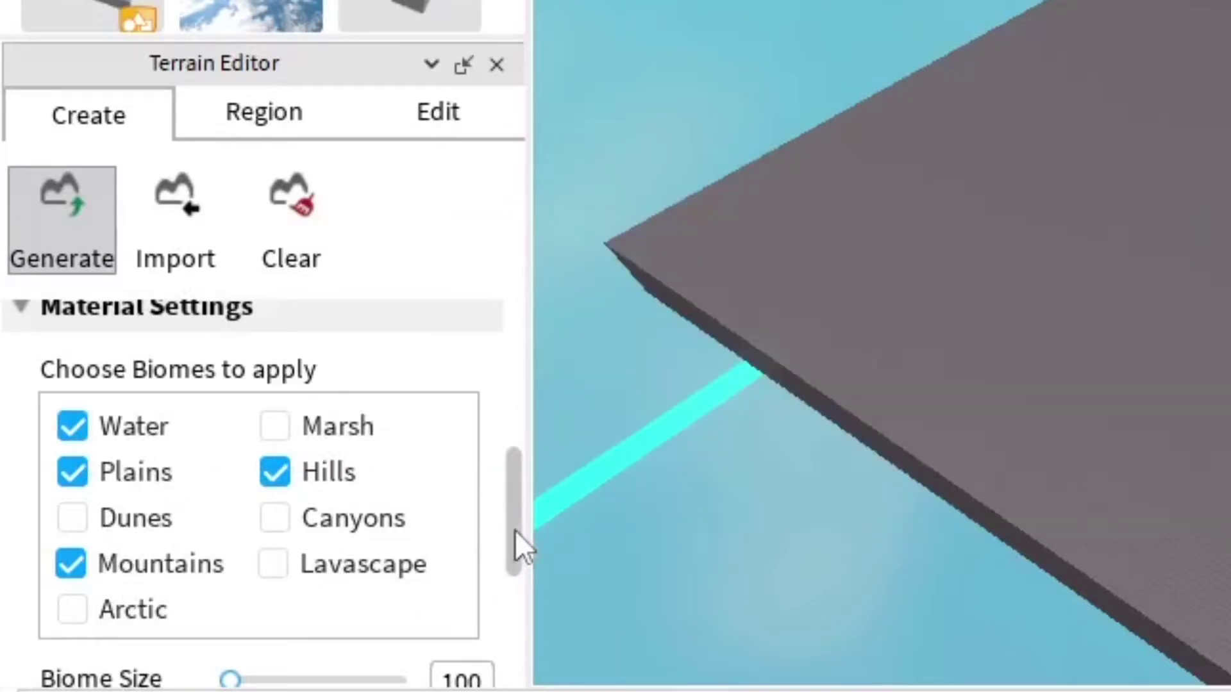
- Set the biome size to 232, generate the terrain and inspect the resulting landscape
{"action": "left_click_drag", "start_coordinate": [514, 529], "coordinate": [498, 579]}
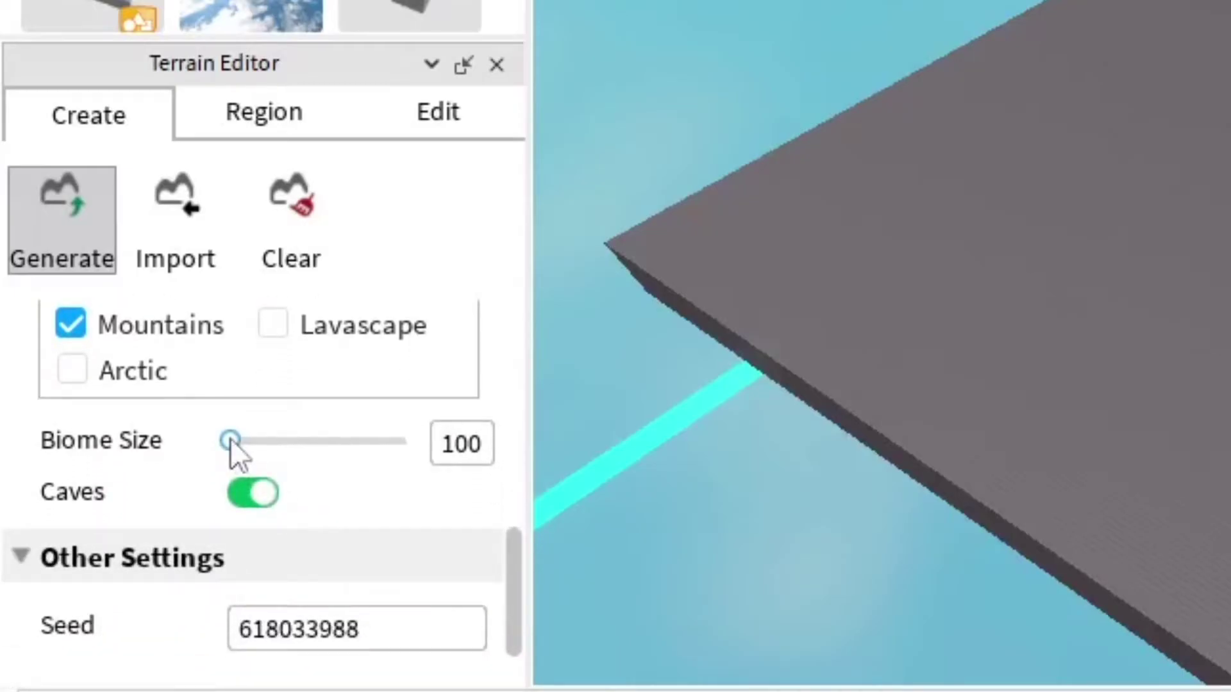
{"action": "left_click_drag", "start_coordinate": [230, 439], "coordinate": [232, 438]}
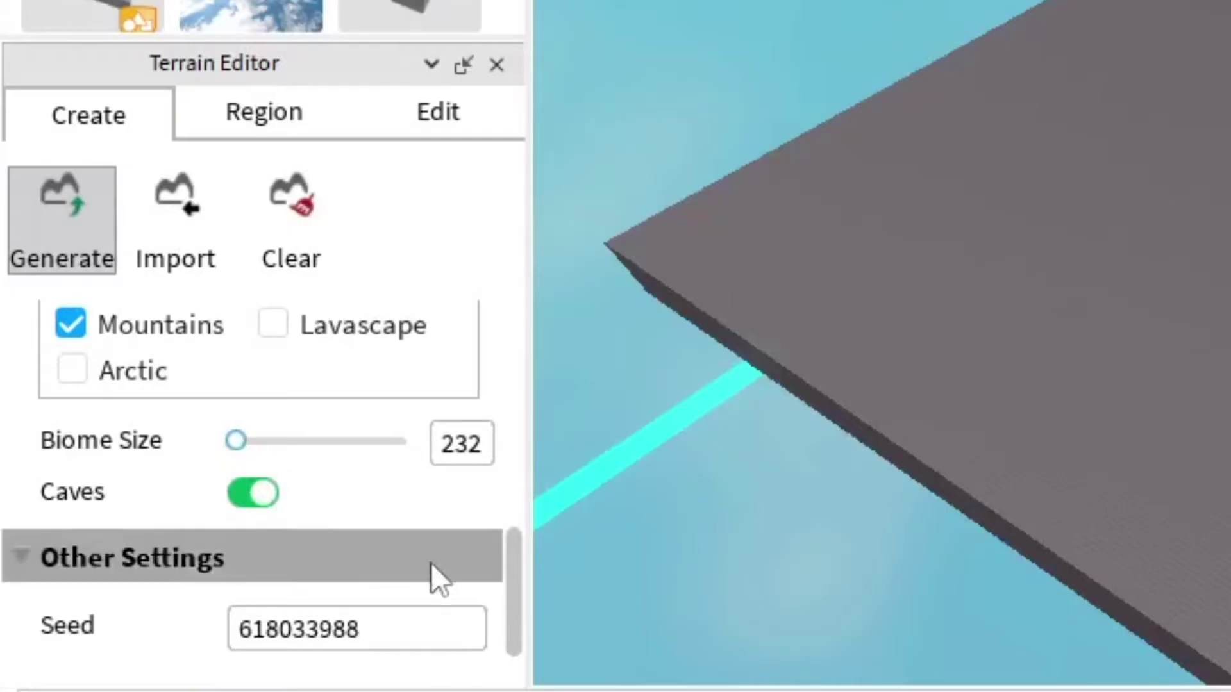
{"action": "scroll", "coordinate": [431, 563], "scroll_direction": "down", "scroll_amount": 2}
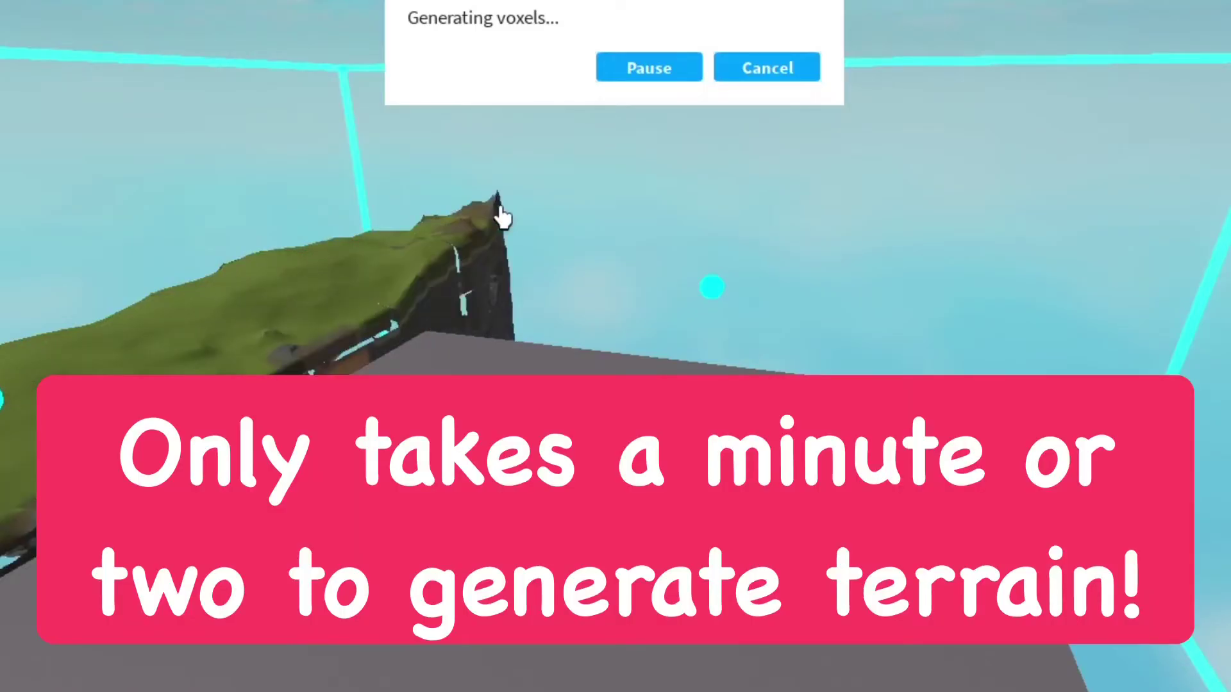
{"action": "right_click_drag", "start_coordinate": [474, 202], "coordinate": [485, 202]}
{"action": "key", "text": "a"}
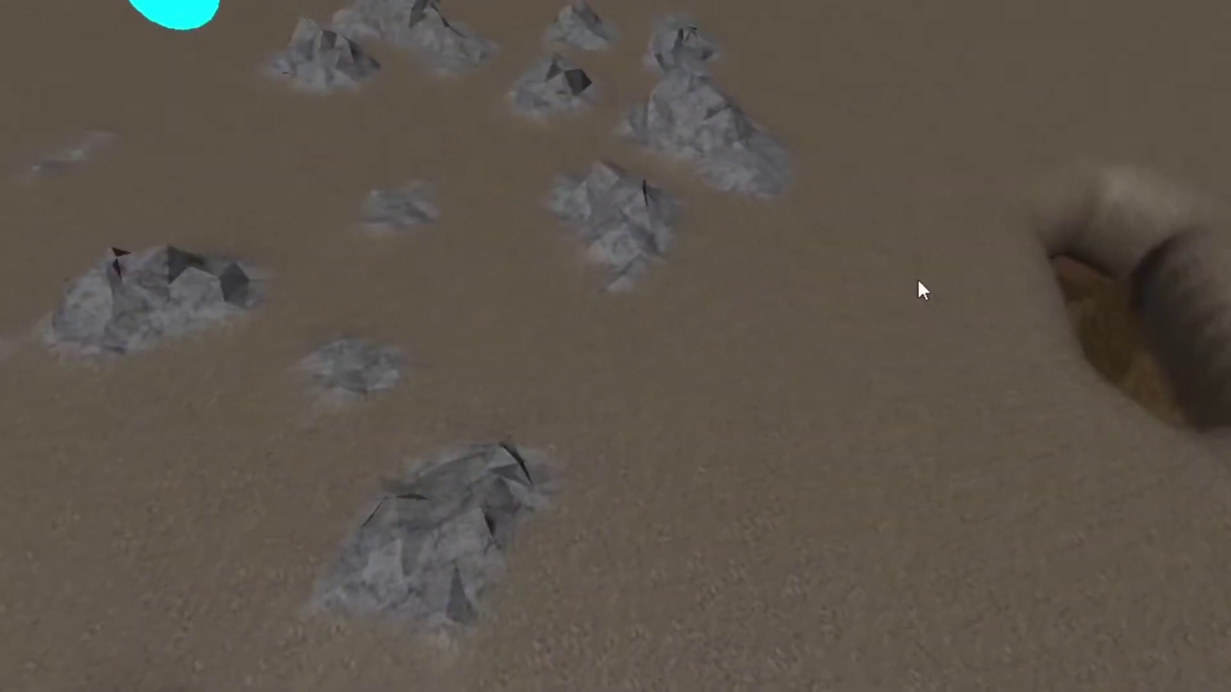
{"action": "key", "text": "w"}
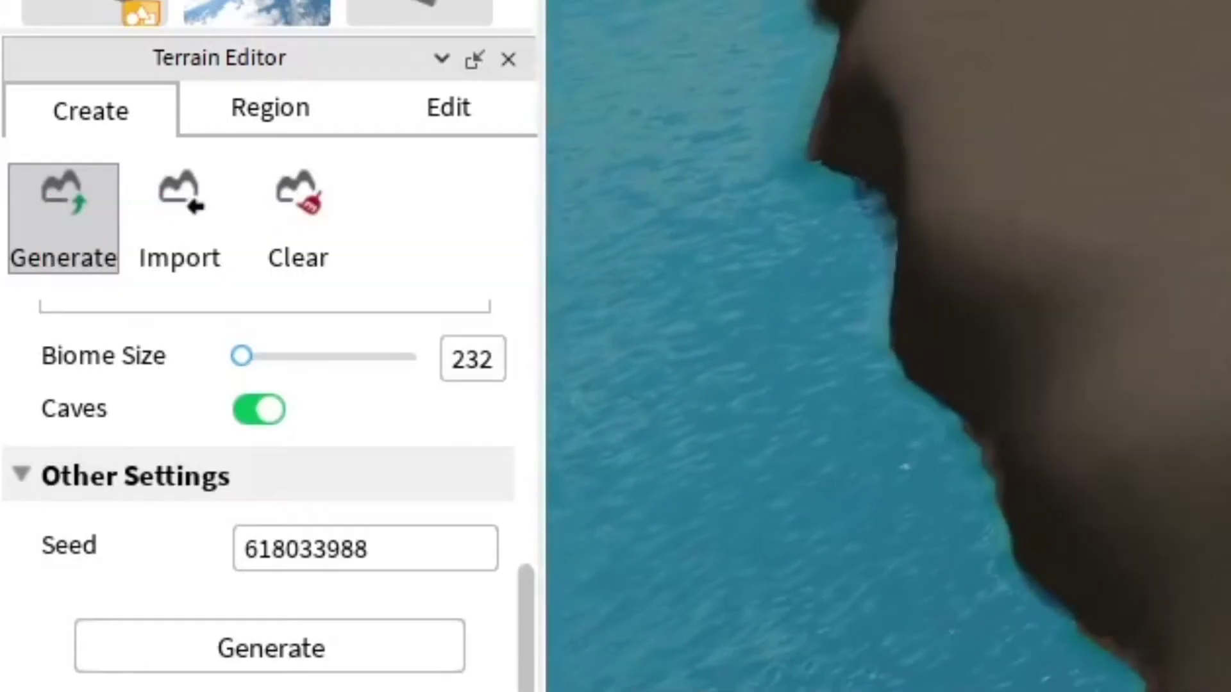
- Review the generation settings and set the terrain seed to 438383902
{"action": "scroll", "coordinate": [280, 468], "scroll_direction": "up", "scroll_amount": 5}
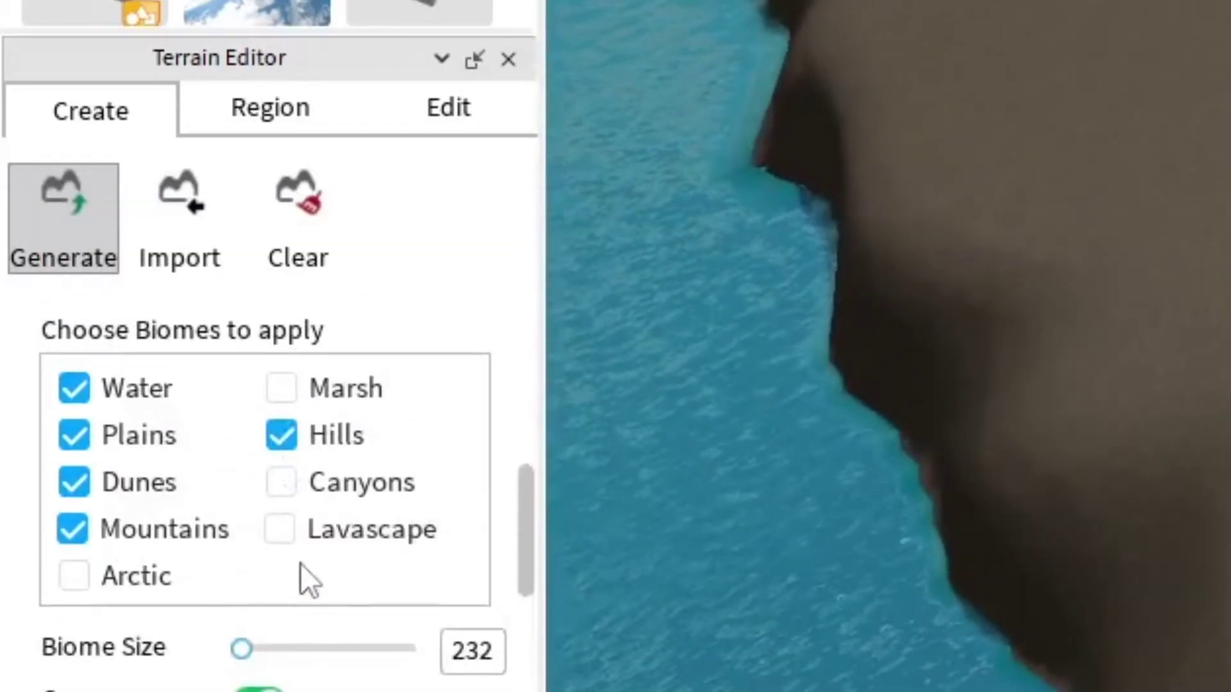
{"action": "scroll", "coordinate": [301, 532], "scroll_direction": "down", "scroll_amount": 4}
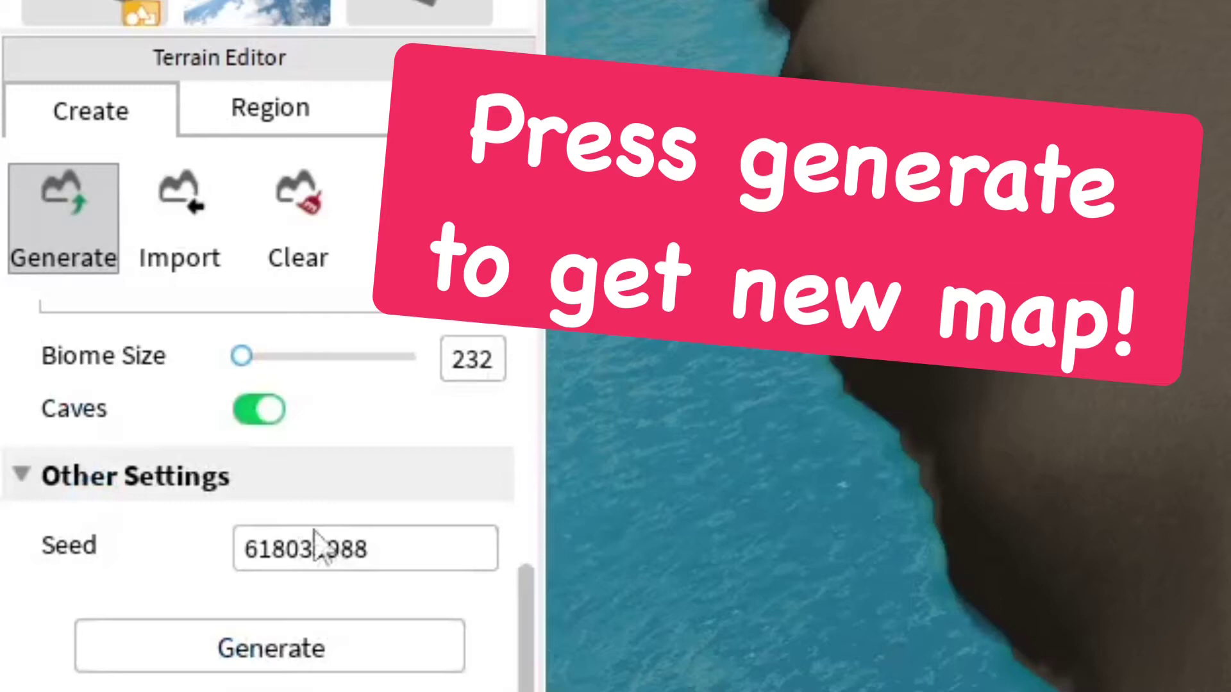
{"action": "scroll", "coordinate": [360, 528], "scroll_direction": "up", "scroll_amount": 6}
{"action": "scroll", "coordinate": [339, 544], "scroll_direction": "down", "scroll_amount": 3}
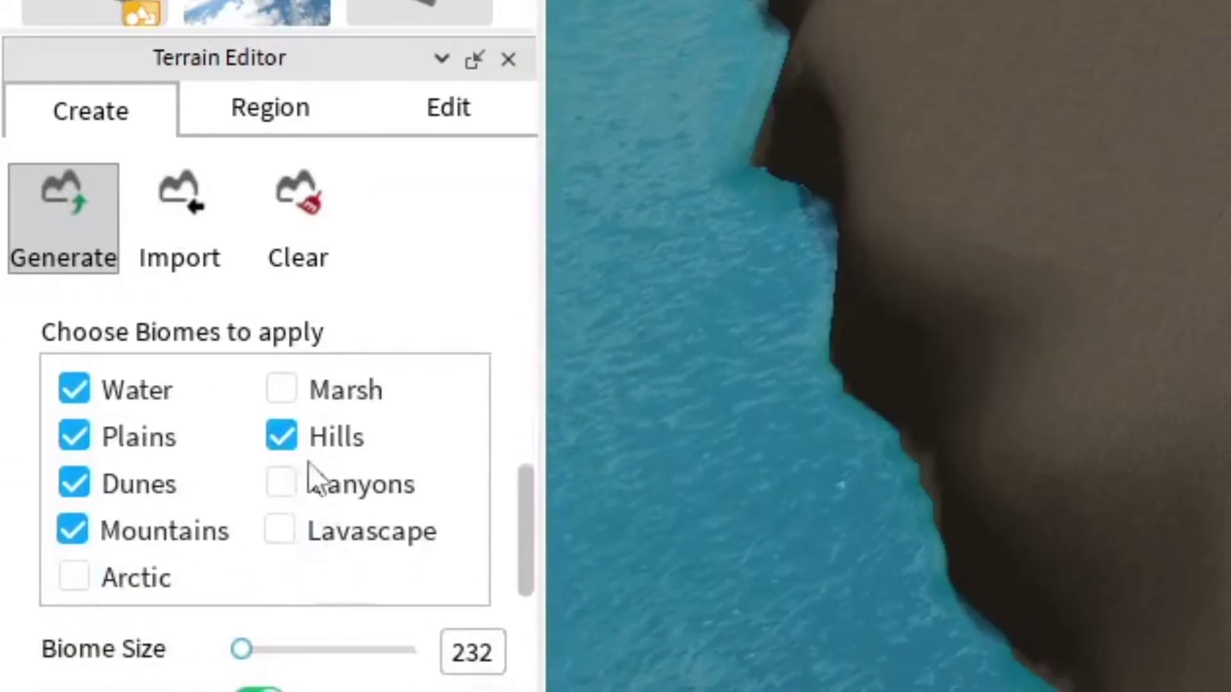
{"action": "scroll", "coordinate": [385, 487], "scroll_direction": "down", "scroll_amount": 4}
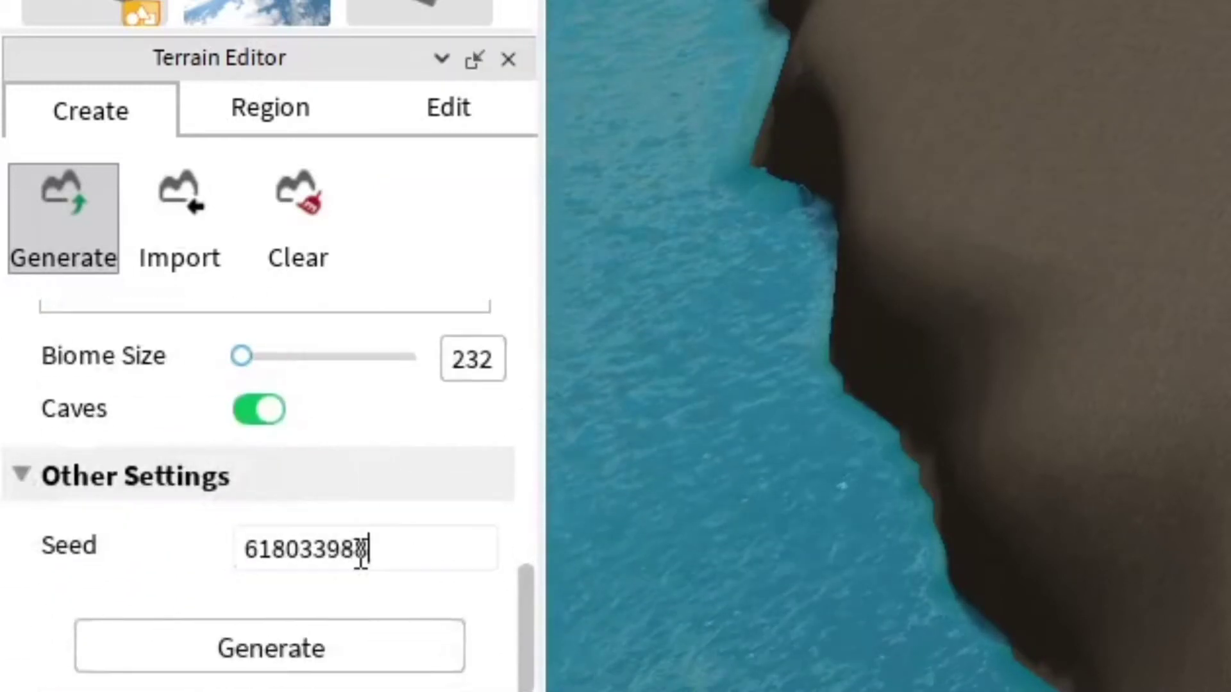
{"action": "left_click_drag", "start_coordinate": [359, 550], "coordinate": [143, 577]}
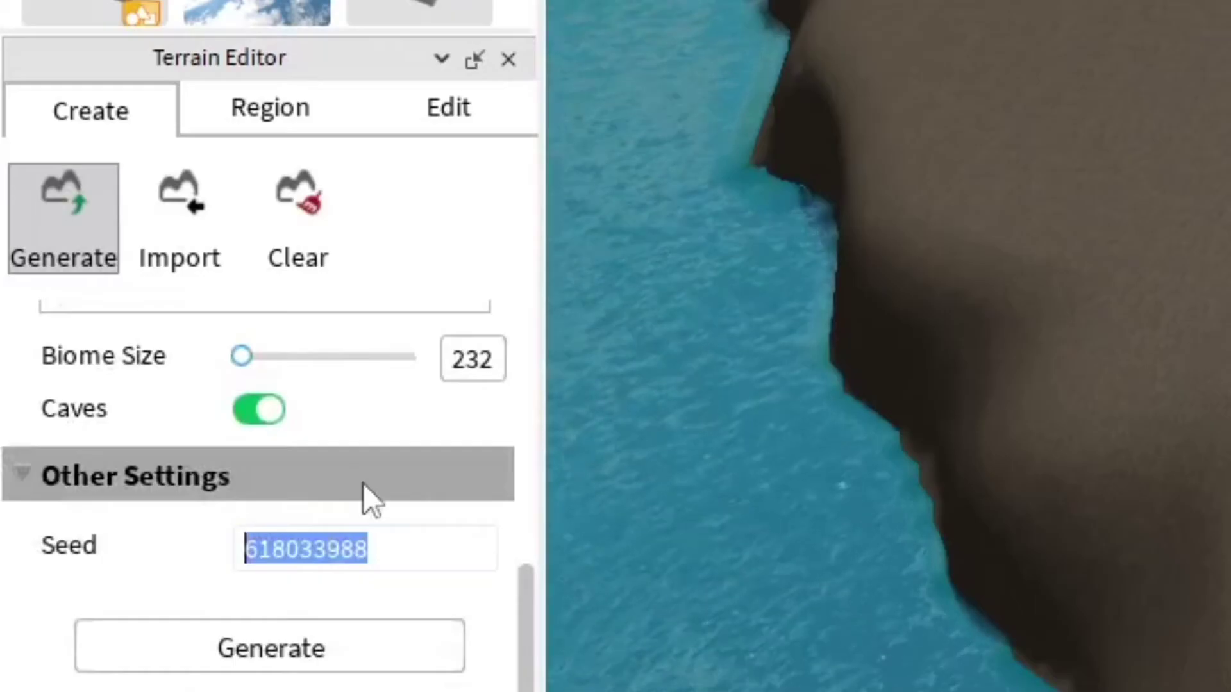
{"action": "type", "text": "438383902"}
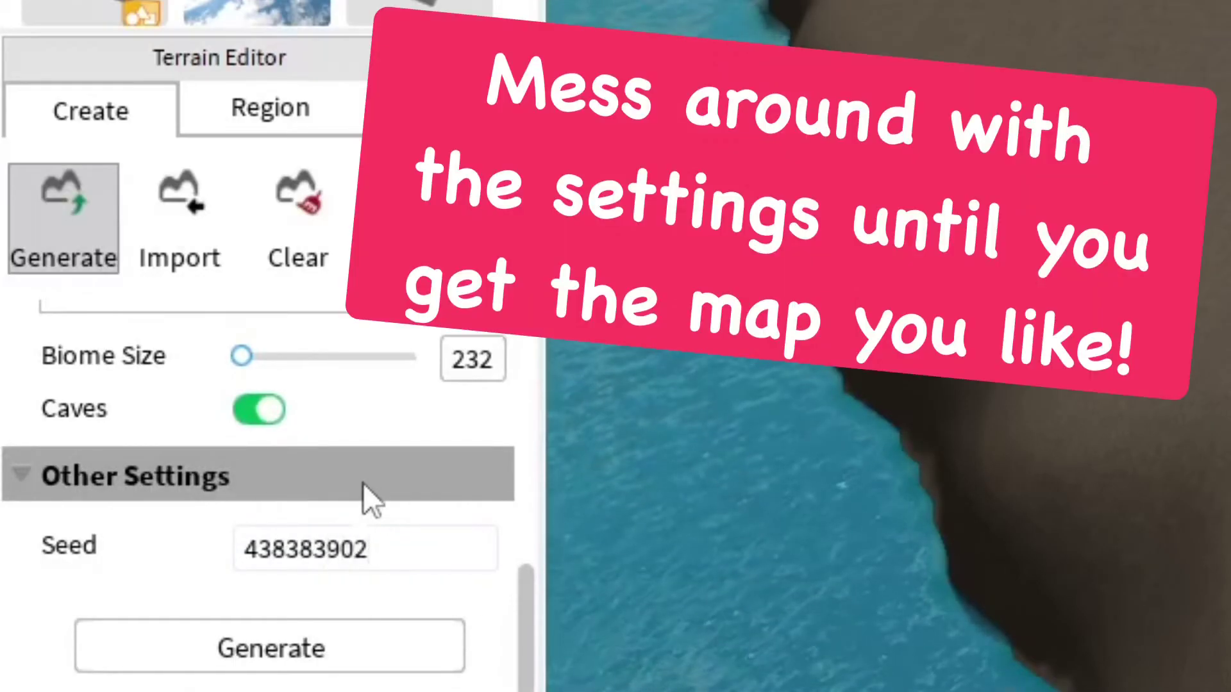
- Add Marsh to the selected biomes and generate a new terrain map with the current map position and size
{"action": "scroll", "coordinate": [425, 417], "scroll_direction": "up", "scroll_amount": 5}
{"action": "scroll", "coordinate": [429, 443], "scroll_direction": "up", "scroll_amount": 3}
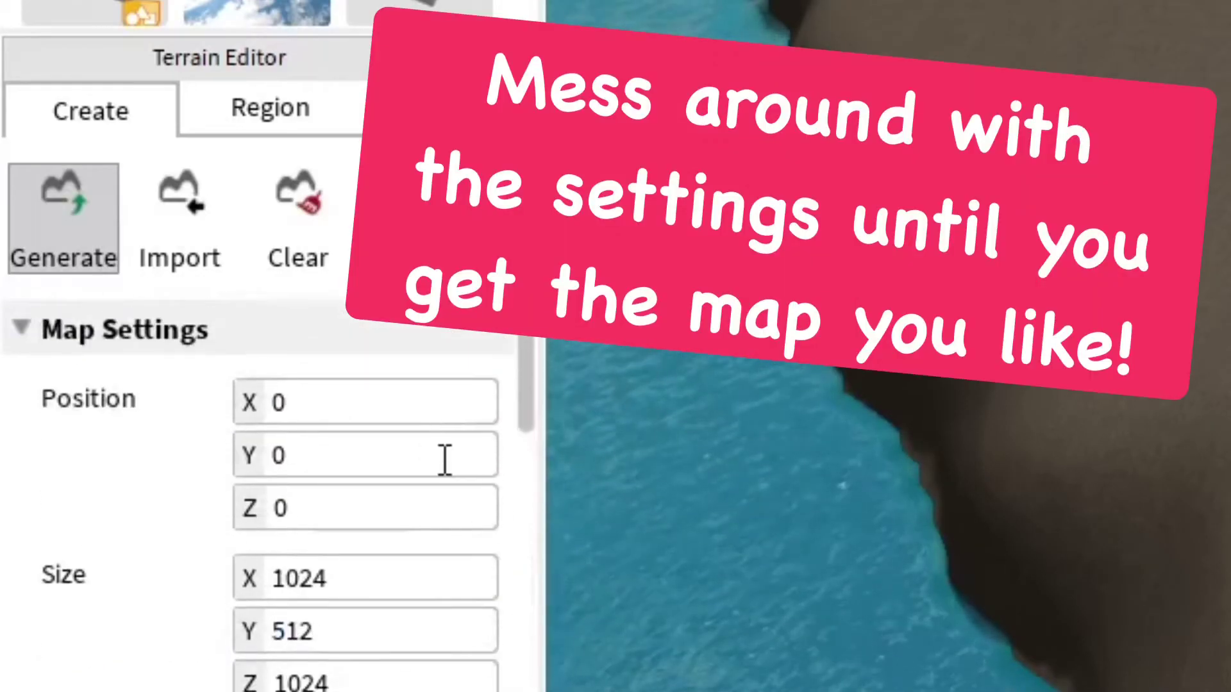
{"action": "scroll", "coordinate": [442, 458], "scroll_direction": "down", "scroll_amount": 4}
{"action": "scroll", "coordinate": [387, 506], "scroll_direction": "down", "scroll_amount": 4}
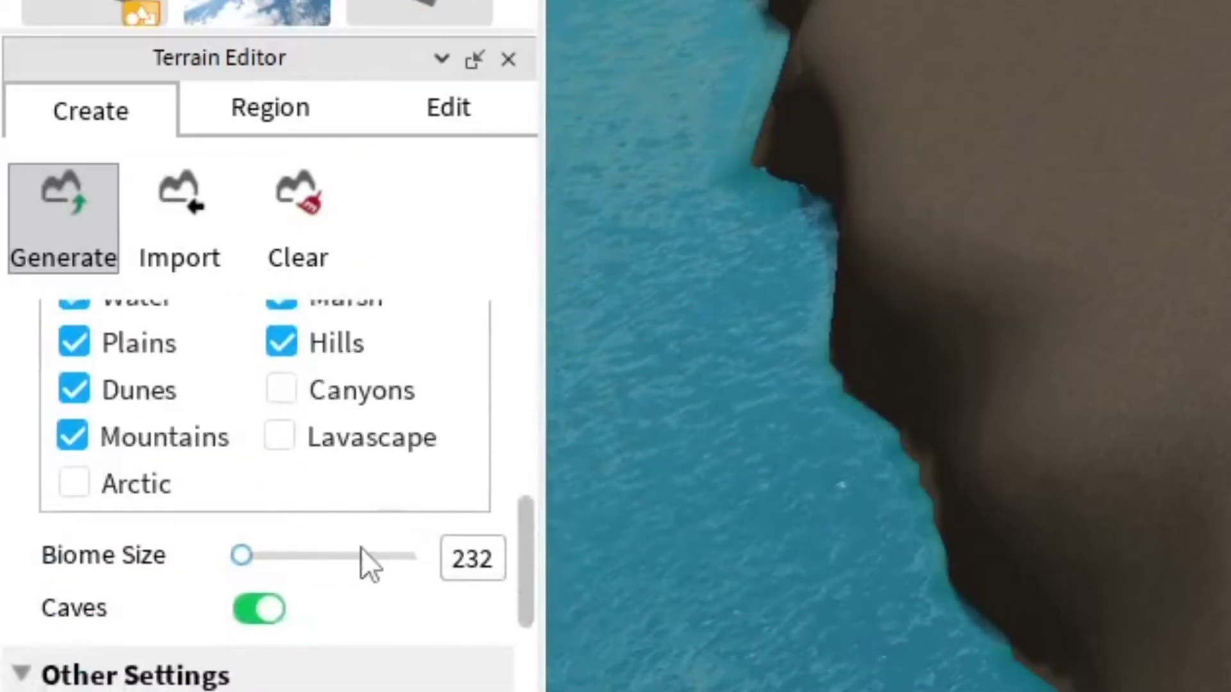
{"action": "scroll", "coordinate": [330, 612], "scroll_direction": "down", "scroll_amount": 3}
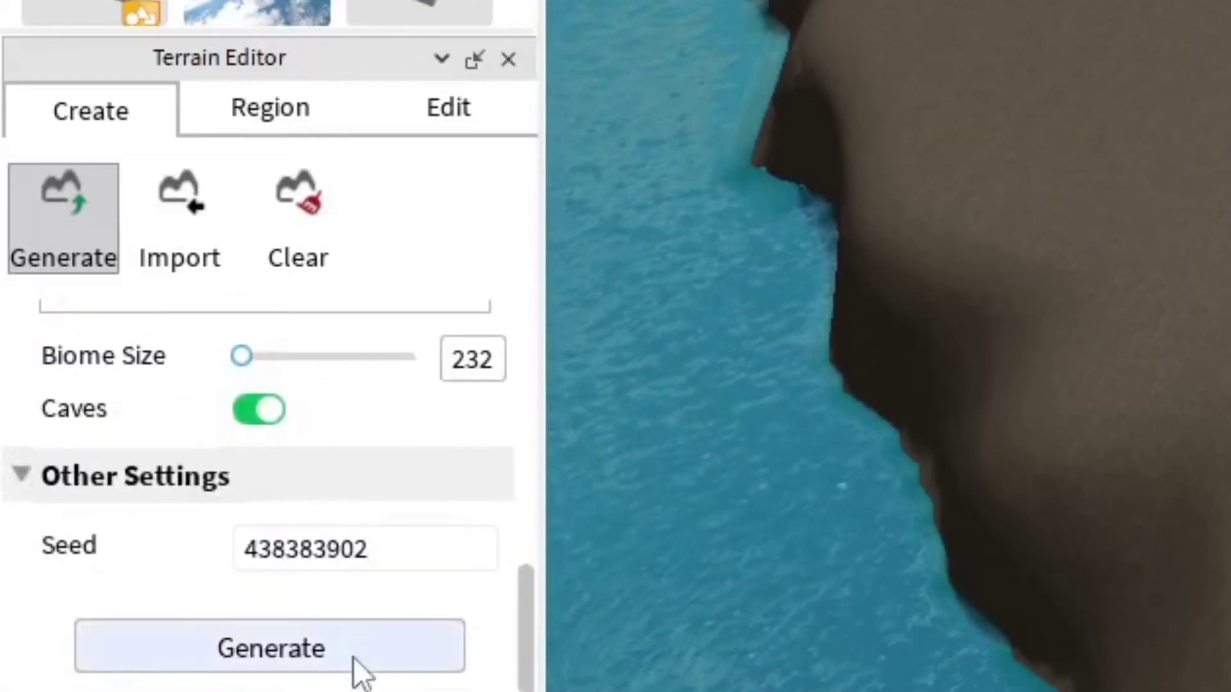
{"action": "scroll", "coordinate": [404, 491], "scroll_direction": "up", "scroll_amount": 9}
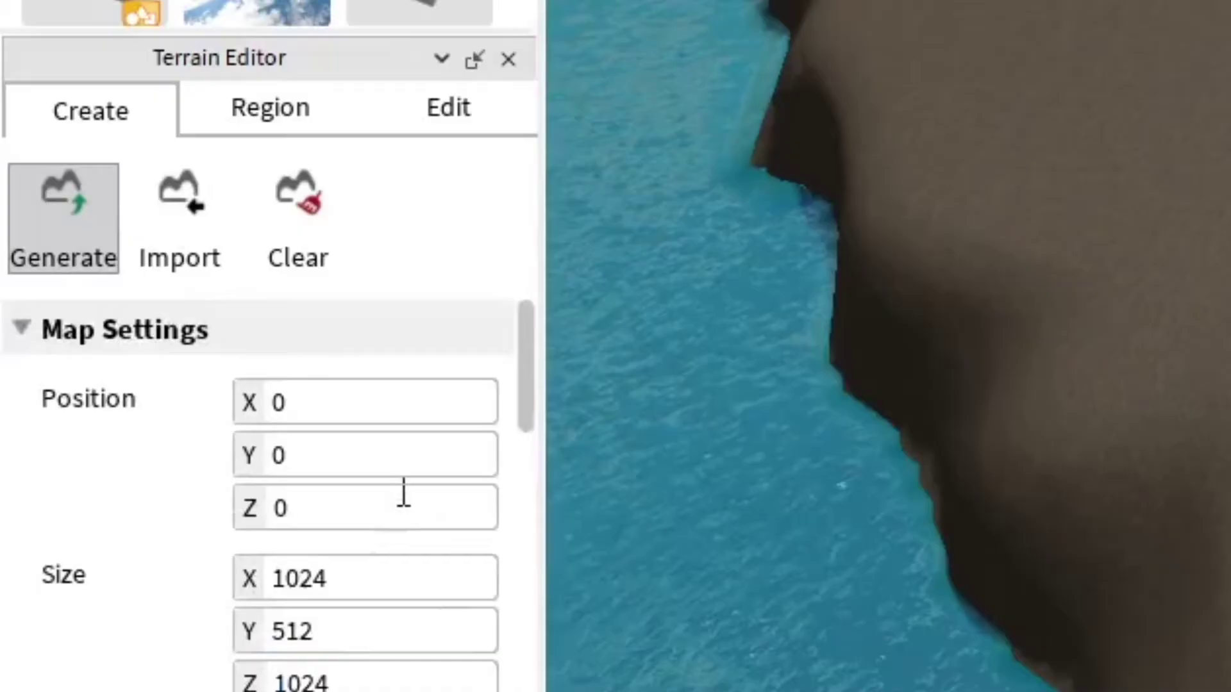
{"action": "scroll", "coordinate": [404, 494], "scroll_direction": "down", "scroll_amount": 2}
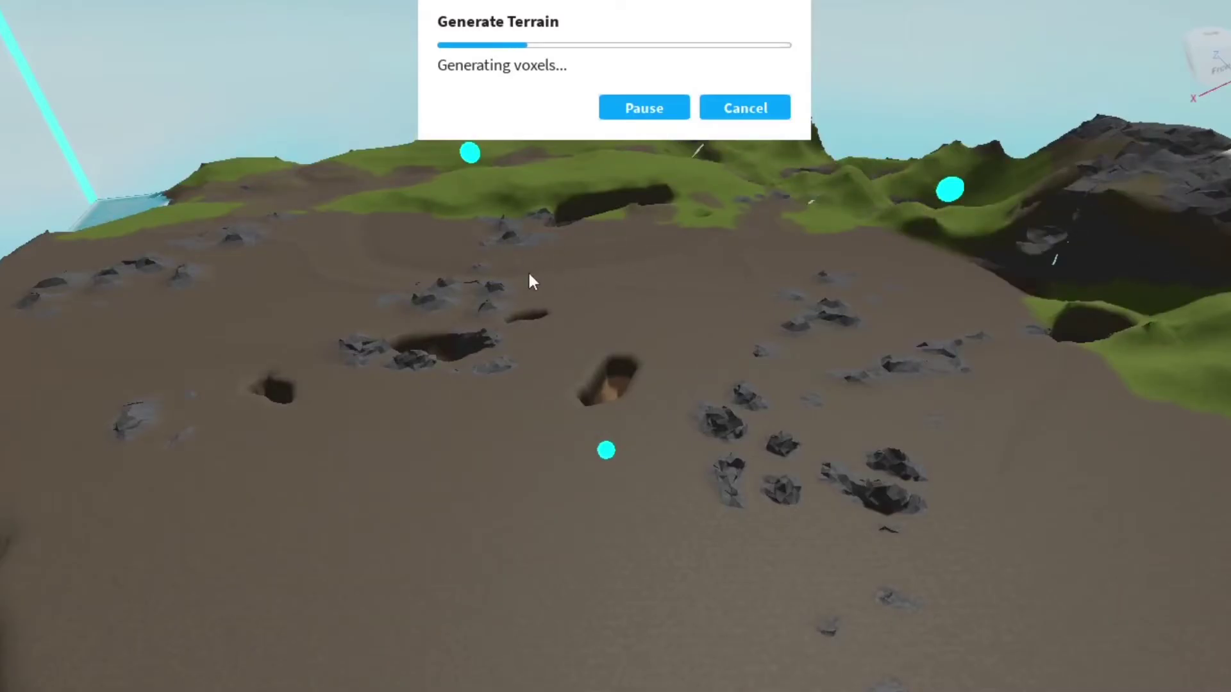
{"action": "right_click_drag", "start_coordinate": [542, 281], "coordinate": [542, 281]}
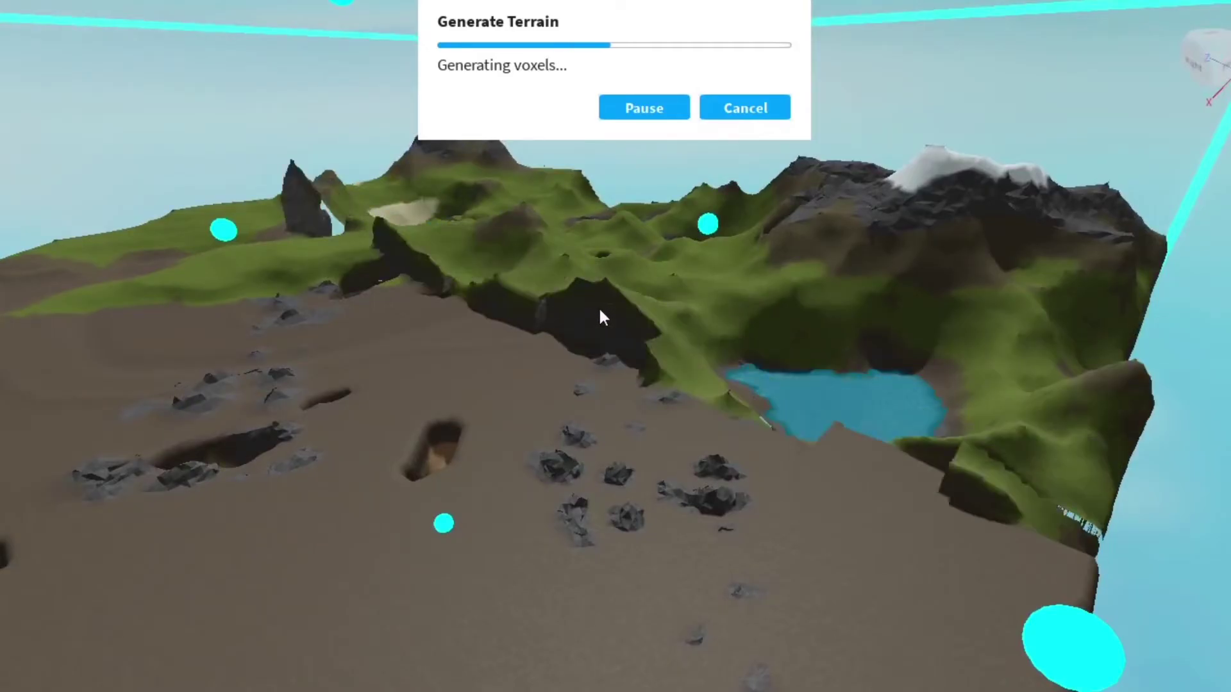
{"action": "scroll", "coordinate": [594, 310], "scroll_direction": "up", "scroll_amount": 5}
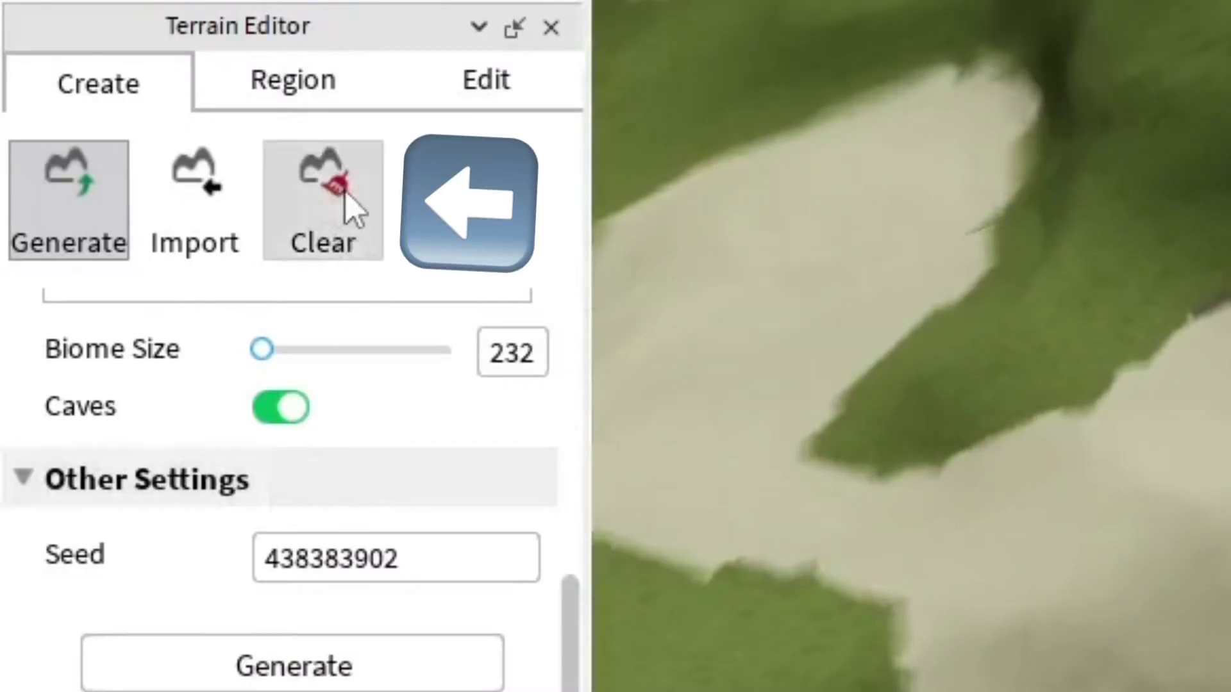
- Clear all the generated terrain and activate the Add brush for building terrain by hand
{"action": "left_click", "coordinate": [345, 191]}
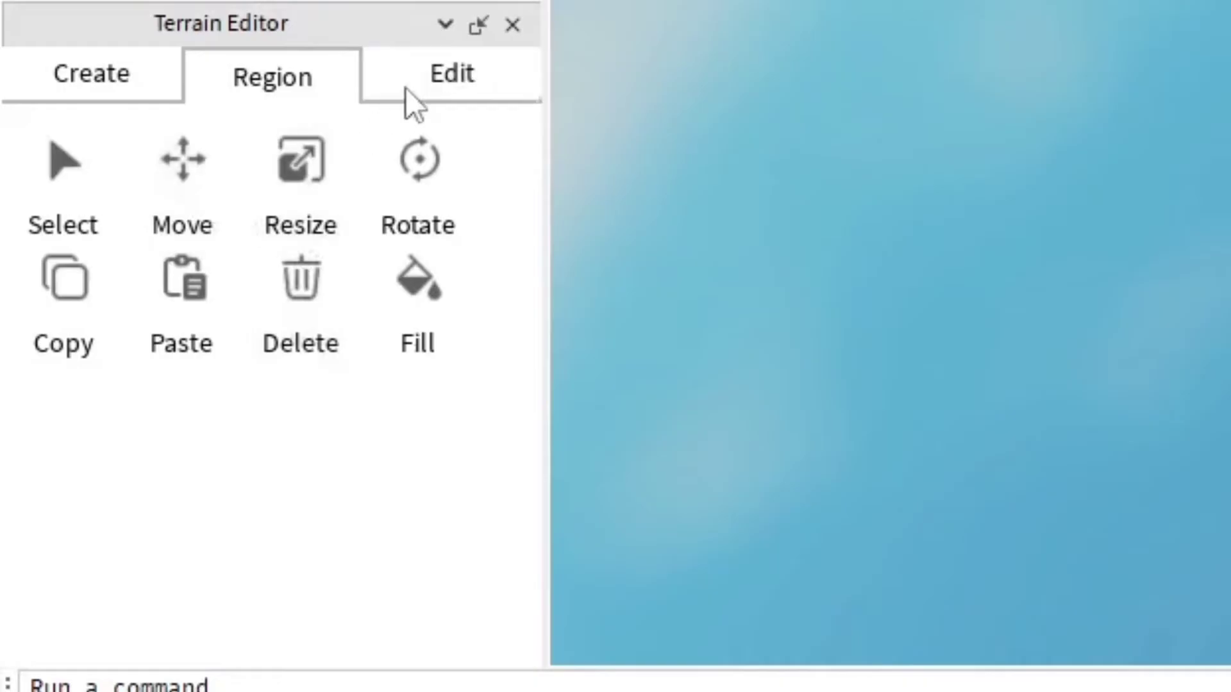
{"action": "left_click", "coordinate": [405, 89]}
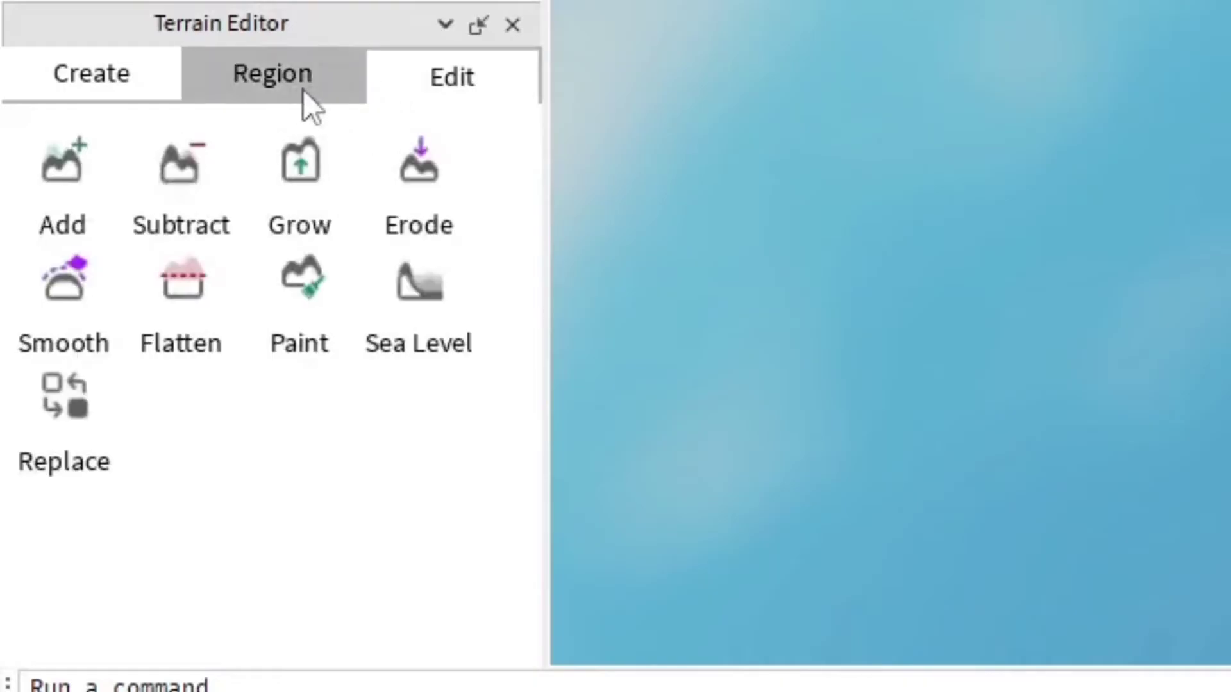
{"action": "left_click", "coordinate": [71, 189]}
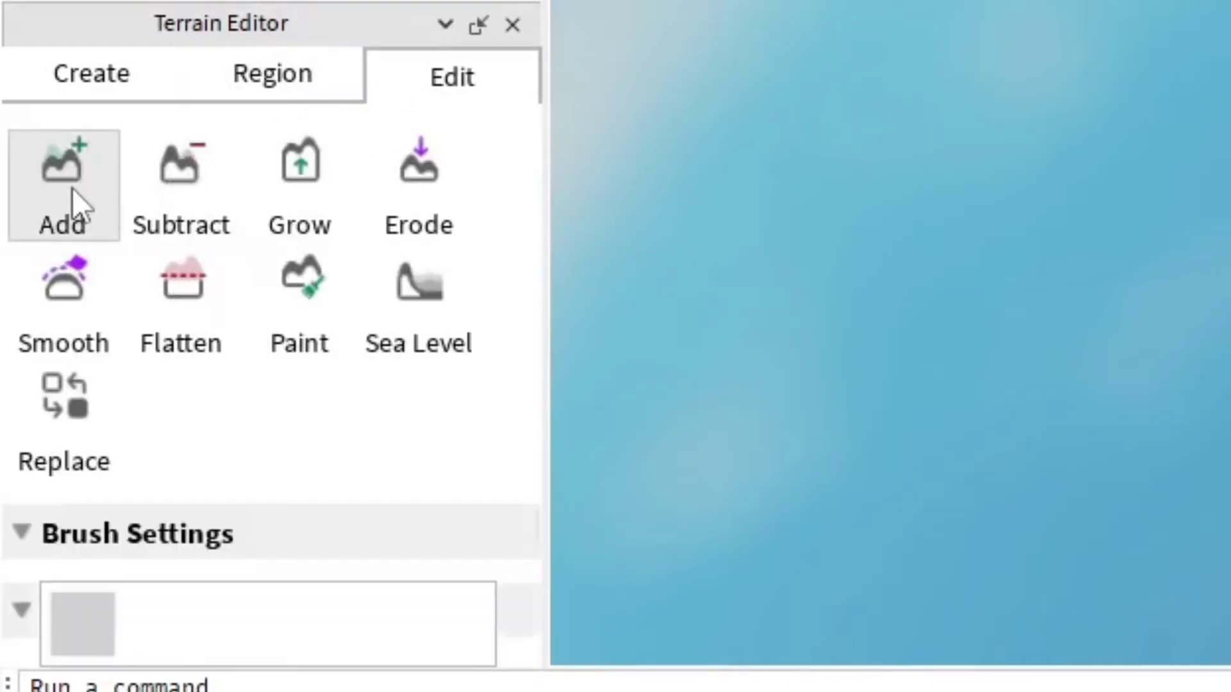
- Enlarge the Terrain Editor, adjust the spherical Add brush's base size and show the material choices
{"action": "scroll", "coordinate": [330, 531], "scroll_direction": "down", "scroll_amount": 5}
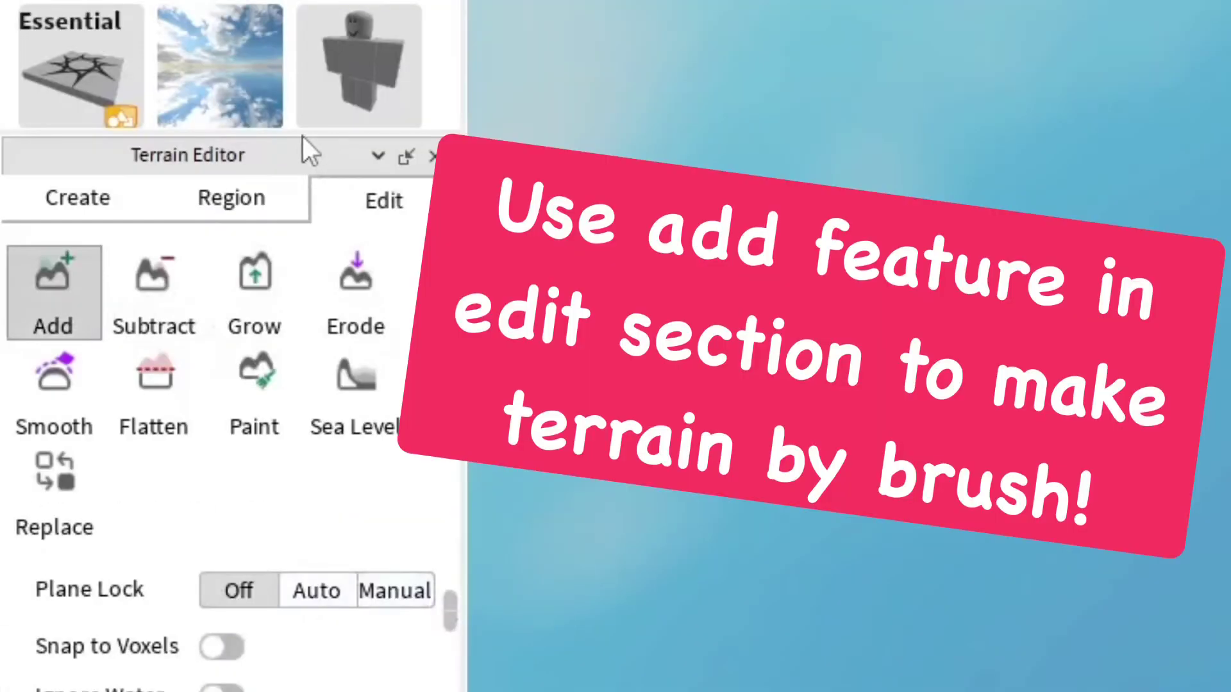
{"action": "left_click_drag", "start_coordinate": [294, 129], "coordinate": [294, 0]}
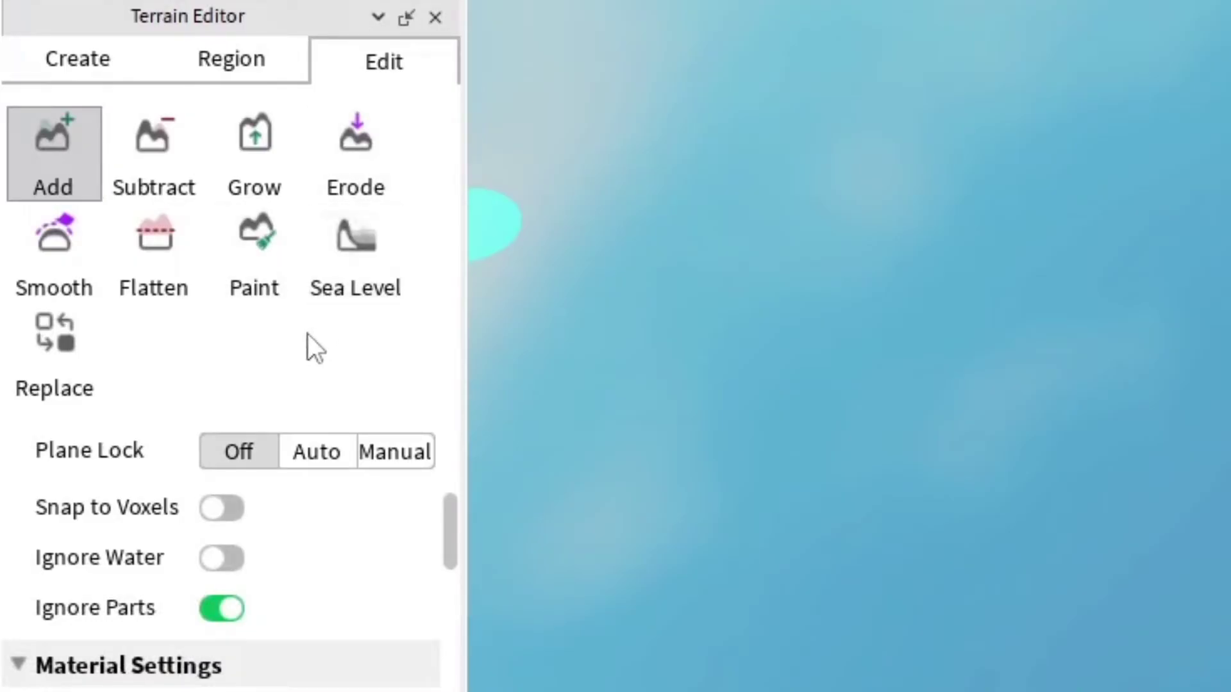
{"action": "scroll", "coordinate": [325, 455], "scroll_direction": "up", "scroll_amount": 3}
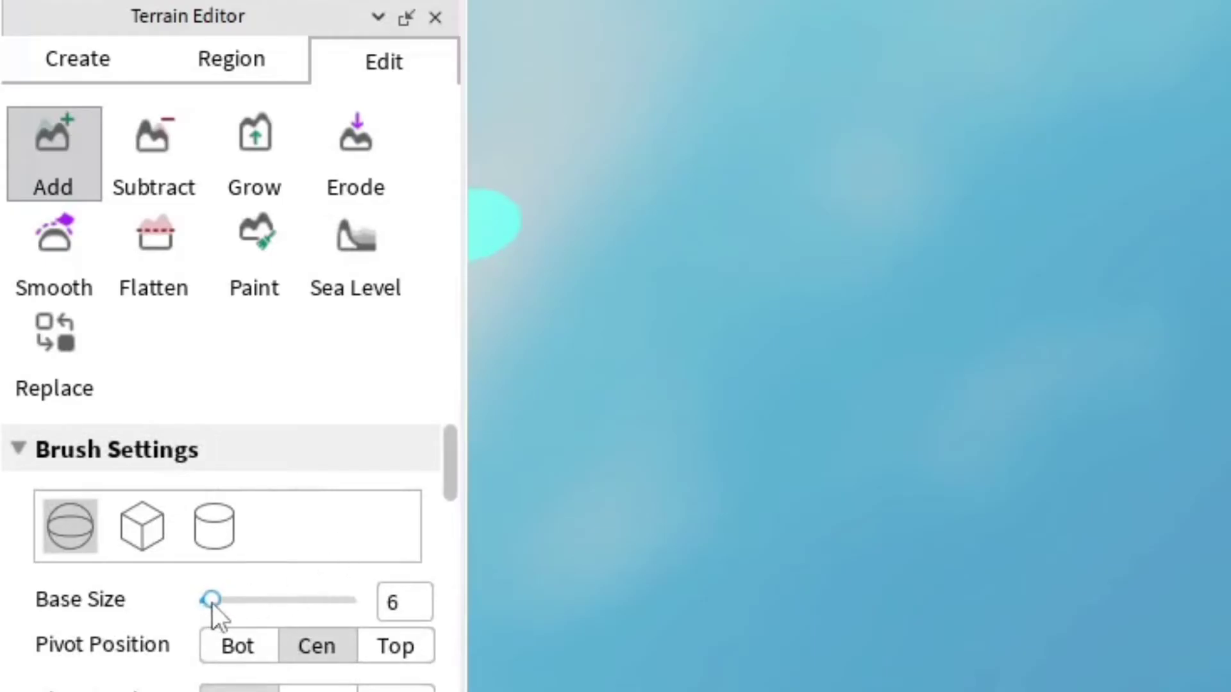
{"action": "left_click_drag", "start_coordinate": [213, 603], "coordinate": [214, 601]}
{"action": "left_click_drag", "start_coordinate": [451, 485], "coordinate": [423, 650]}
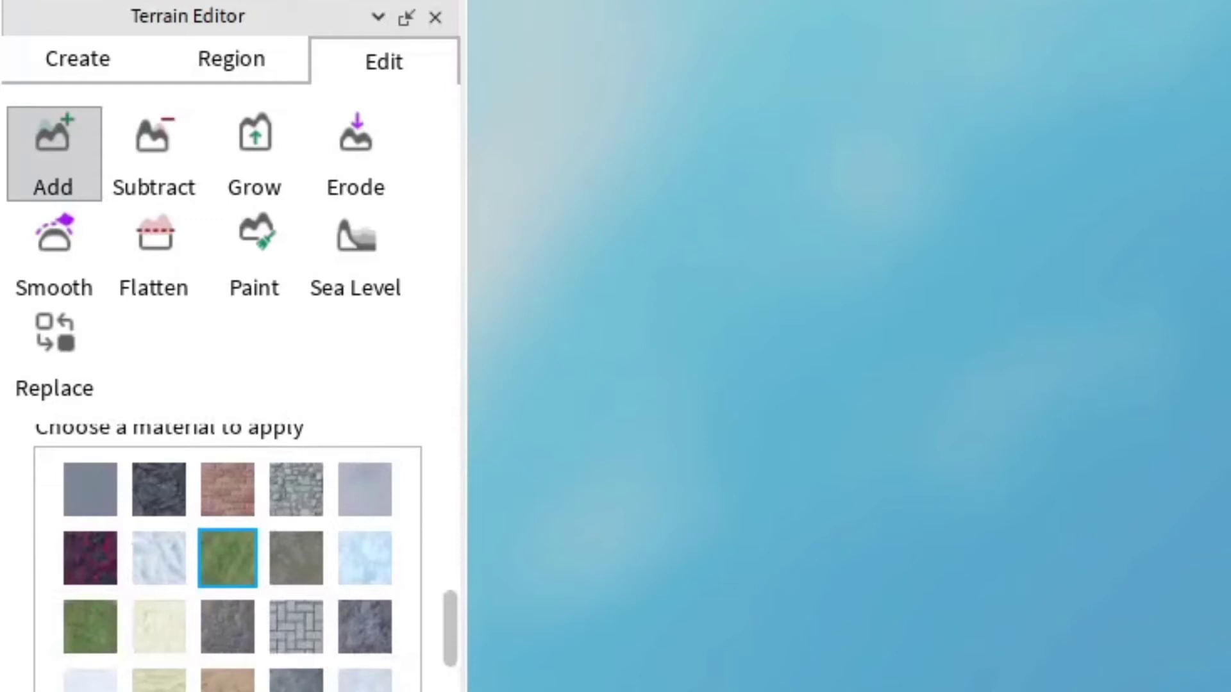
- Build a floating grassy landmass in the empty sky with overlapping strokes of the spherical Add brush
{"action": "right_click_drag", "start_coordinate": [848, 347], "coordinate": [810, 263]}
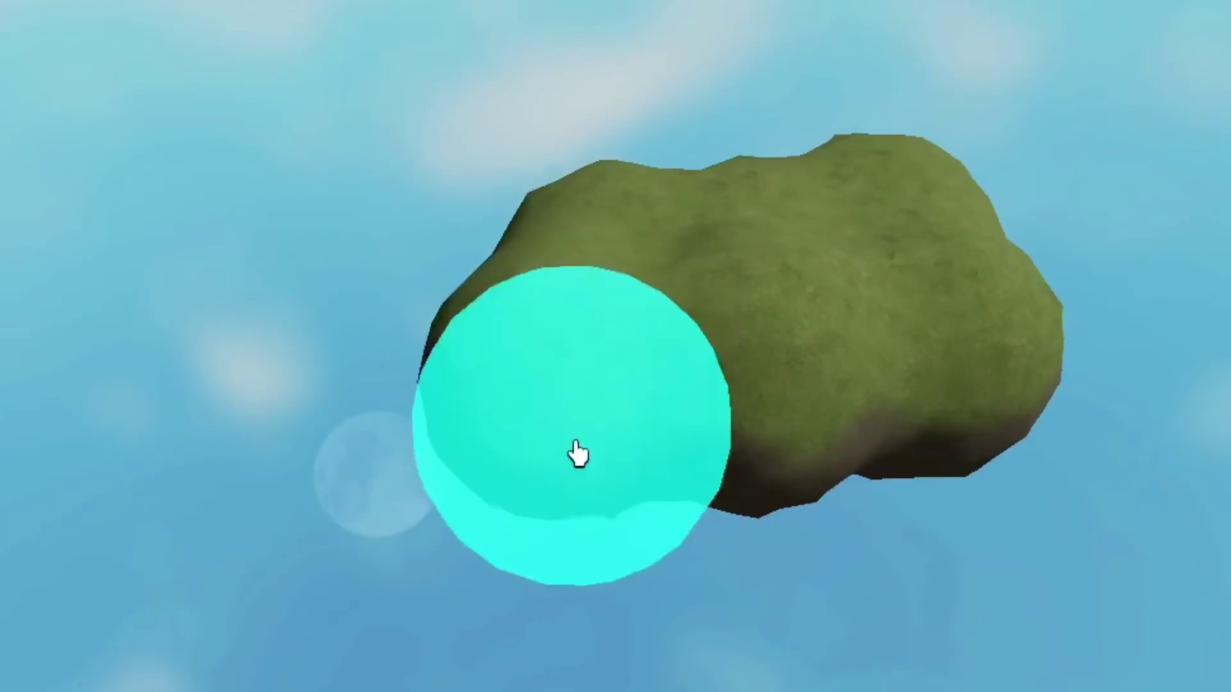
{"action": "left_click", "coordinate": [620, 492]}
{"action": "key", "text": "d"}
{"action": "left_click", "coordinate": [677, 473]}
{"action": "key", "text": "d"}
{"action": "right_click_drag", "start_coordinate": [713, 481], "coordinate": [697, 478]}
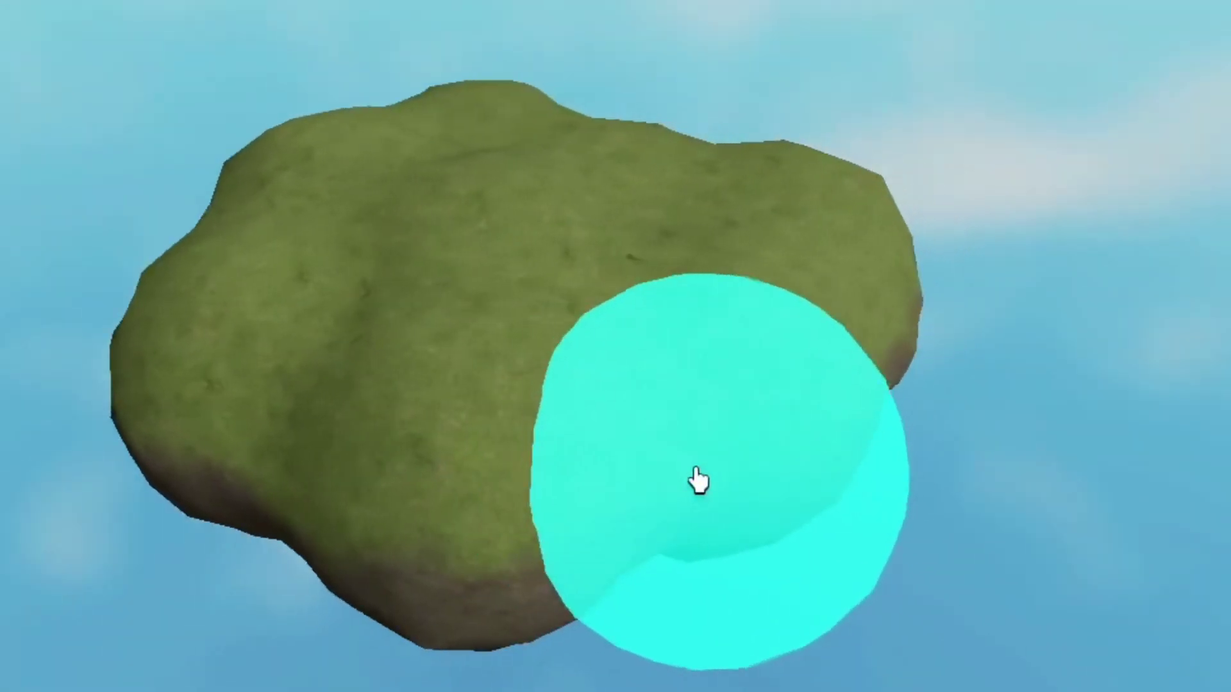
{"action": "left_click", "coordinate": [686, 517]}
{"action": "key", "text": "d"}
{"action": "key", "text": "d"}
{"action": "key", "text": "s"}
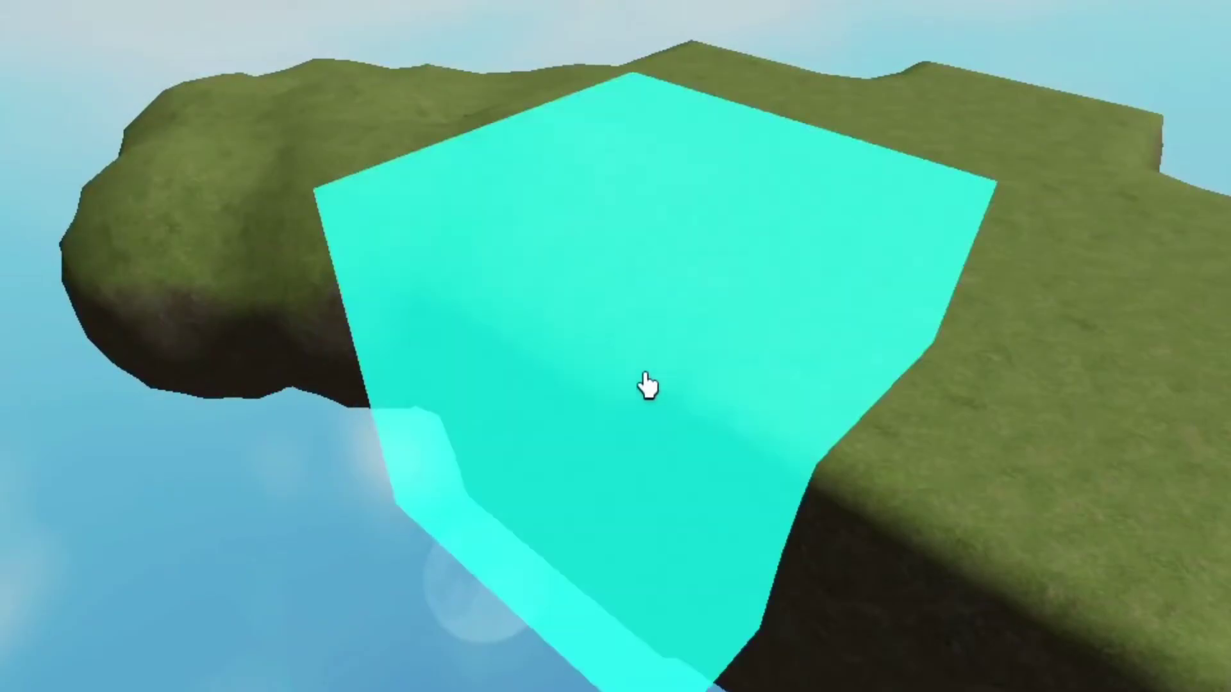
- Extend the front edge of the floating grassy landmass with a flat-topped grass block using the cube-shaped Add brush
{"action": "left_click", "coordinate": [543, 614]}
{"action": "scroll", "coordinate": [547, 607], "scroll_direction": "down", "scroll_amount": 2}
{"action": "scroll", "coordinate": [615, 384], "scroll_direction": "down", "scroll_amount": 1}
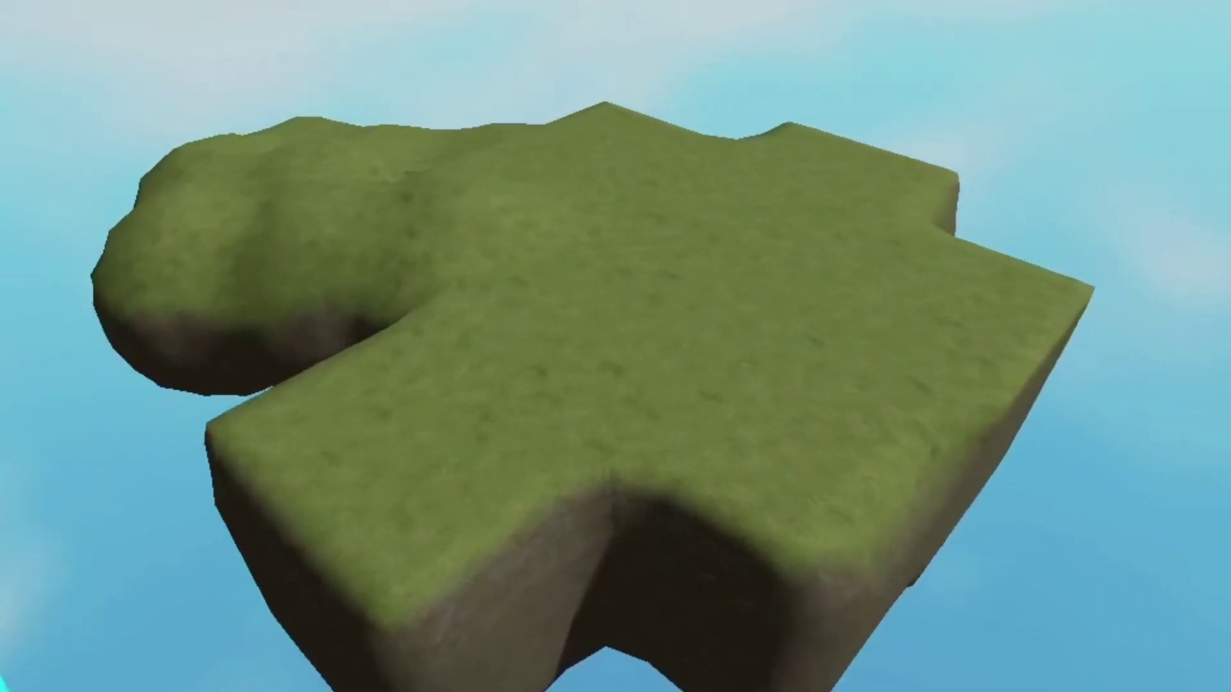
{"action": "scroll", "coordinate": [615, 385], "scroll_direction": "up", "scroll_amount": 2}
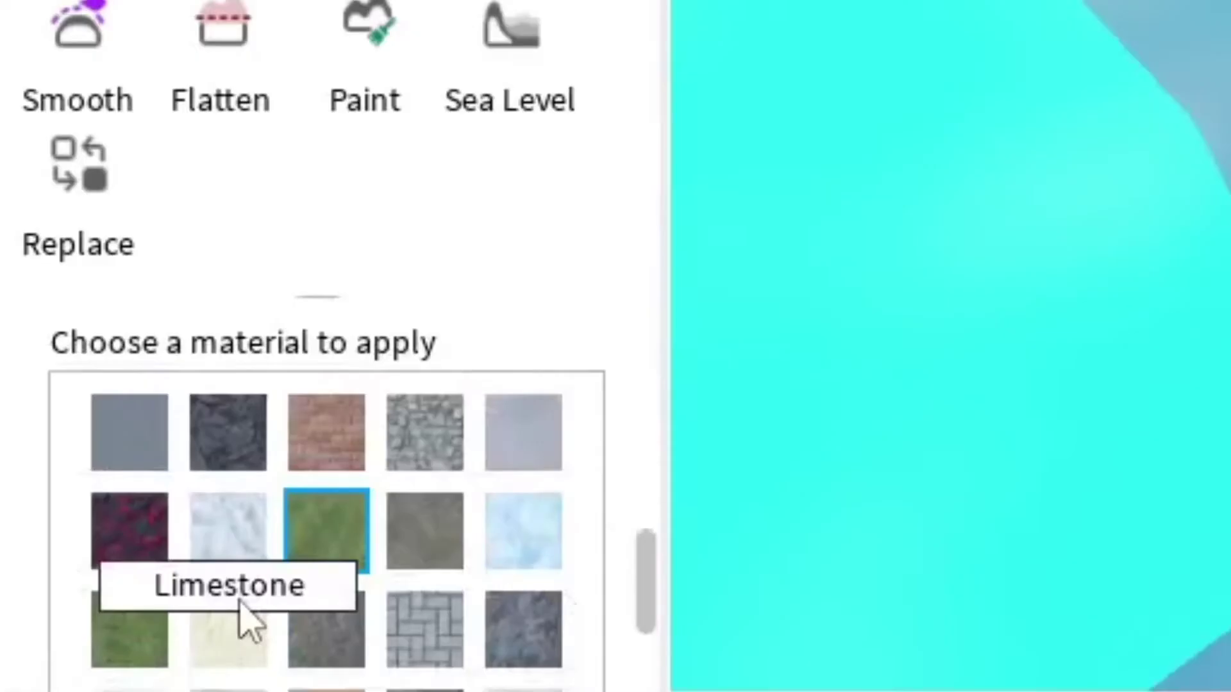
- Choose Limestone as the material and extend the outer edge of the grassy landmass with cube-shaped blocks
{"action": "left_click", "coordinate": [242, 618]}
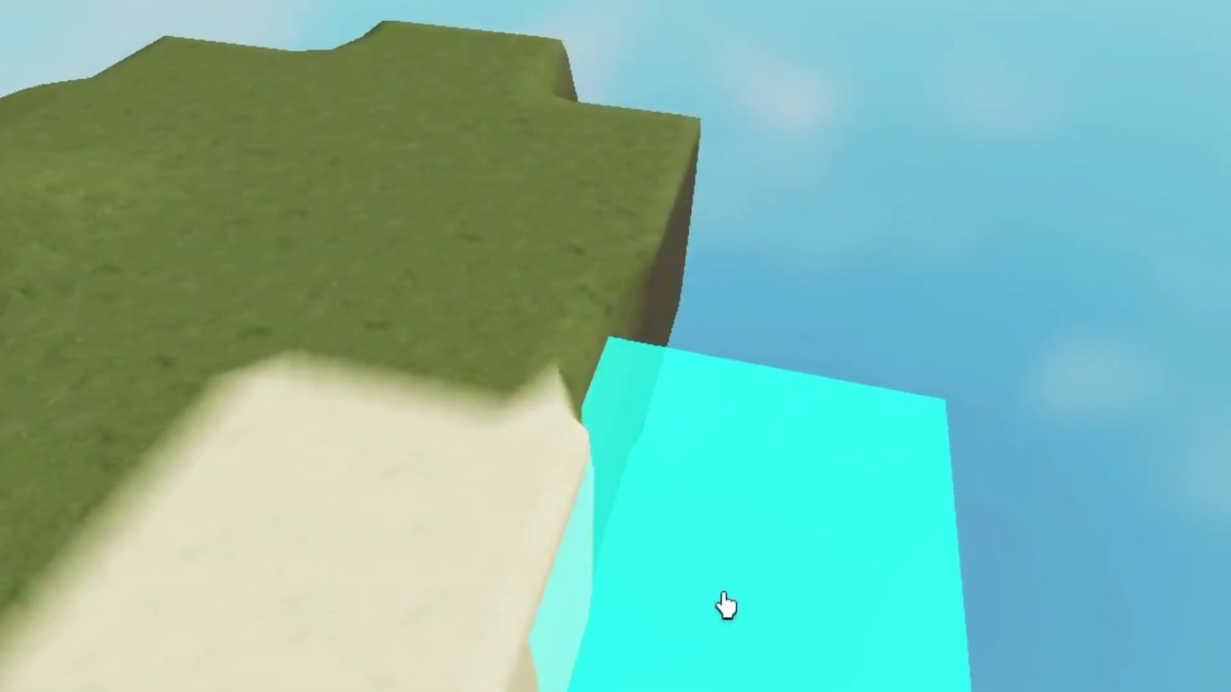
{"action": "right_click_drag", "start_coordinate": [712, 563], "coordinate": [641, 513]}
{"action": "key", "text": "d"}
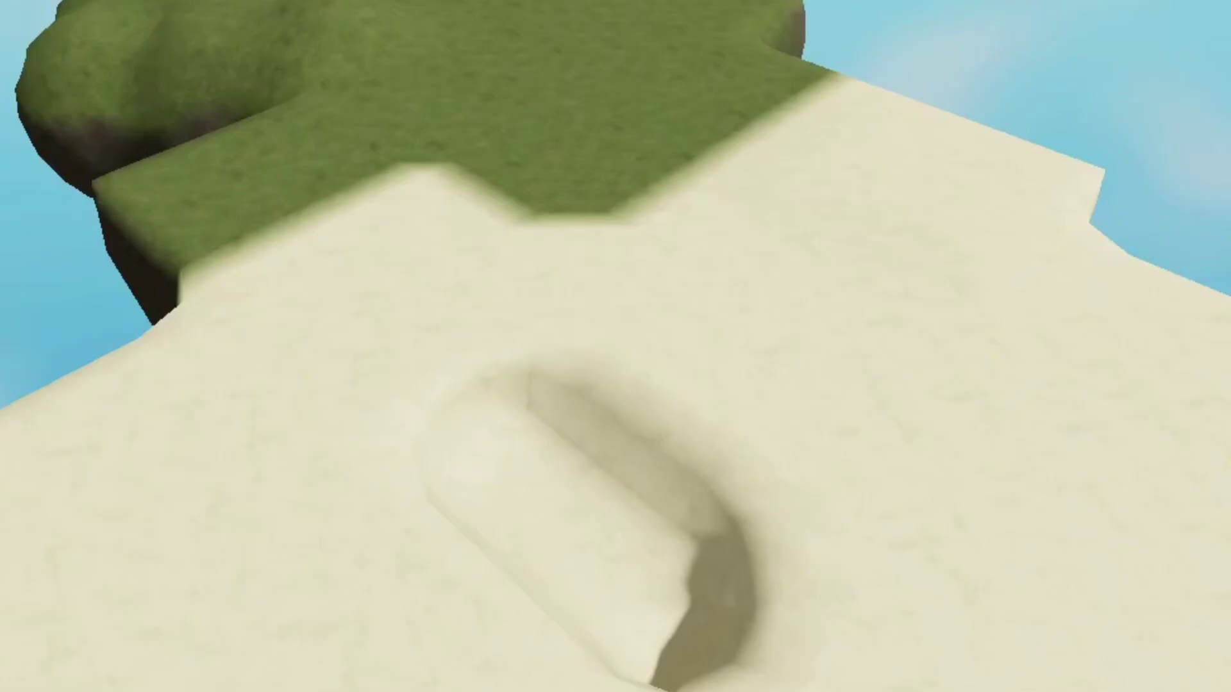
- Fill the hollow in the limestone surface with a cube-shaped block of water
{"action": "left_click", "coordinate": [600, 533]}
{"action": "key", "text": "s"}
{"action": "key", "text": "d"}
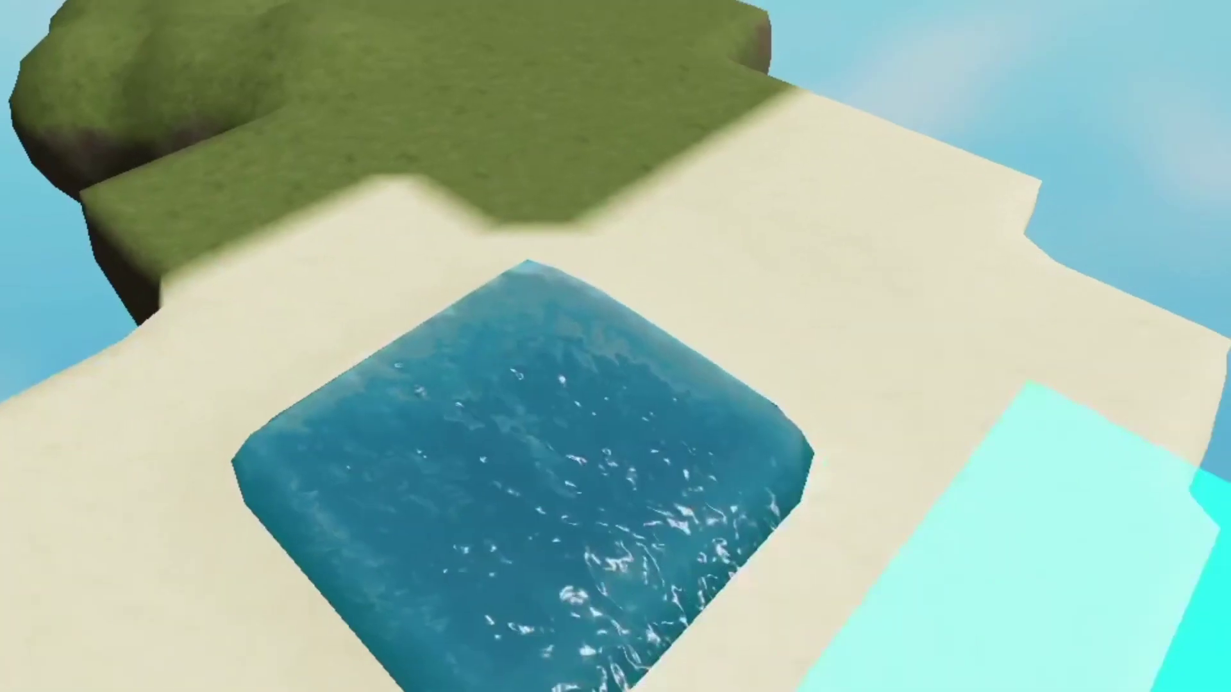
{"action": "right_click_drag", "start_coordinate": [880, 602], "coordinate": [880, 602]}
{"action": "key", "text": "s"}
- Build a tall grassy arch and widen the grass base beneath it with overlapping strokes of the spherical Add brush
{"action": "left_click_drag", "start_coordinate": [769, 691], "coordinate": [647, 691]}
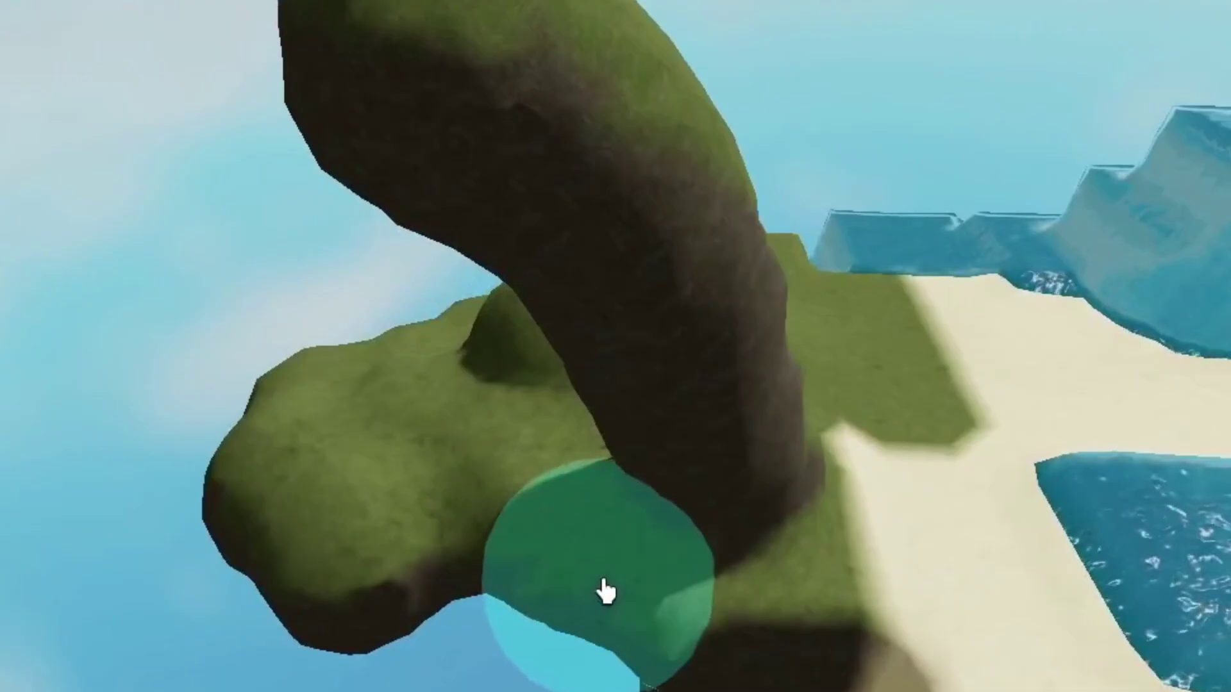
{"action": "mouse_move", "coordinate": [606, 591]}
{"action": "left_mouse_down"}
{"action": "mouse_move", "coordinate": [442, 613]}
{"action": "mouse_move", "coordinate": [647, 653]}
{"action": "left_mouse_up"}
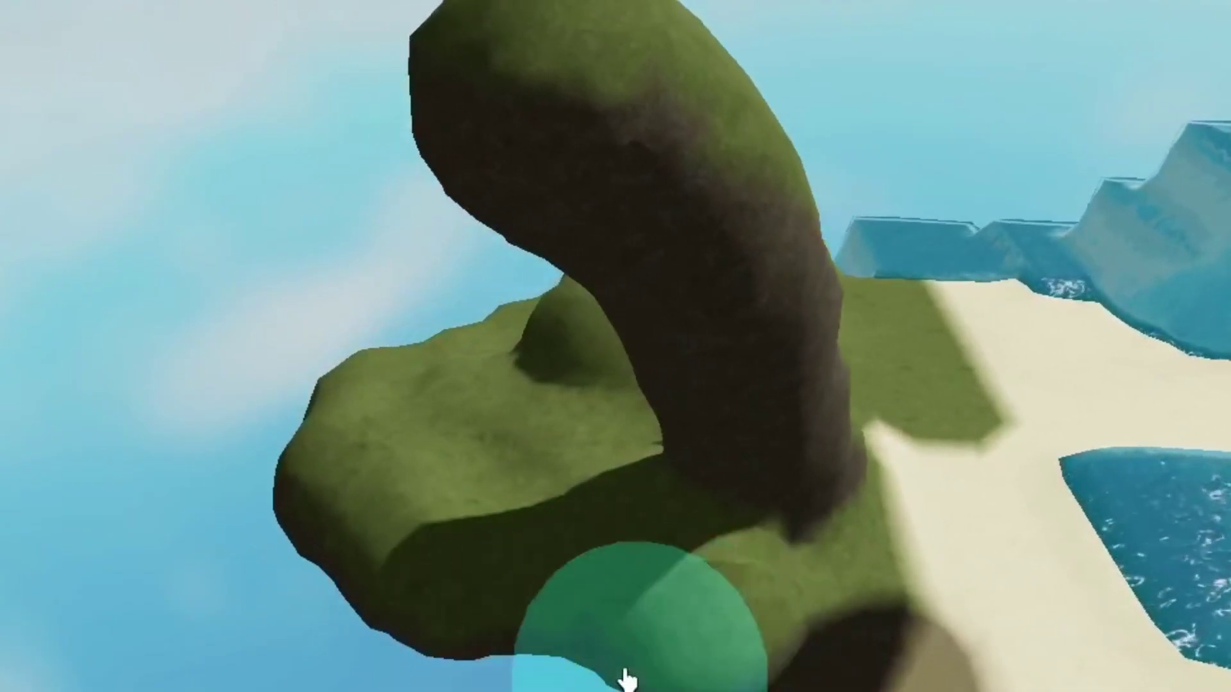
{"action": "left_click_drag", "start_coordinate": [416, 638], "coordinate": [332, 639]}
{"action": "key", "text": "s"}
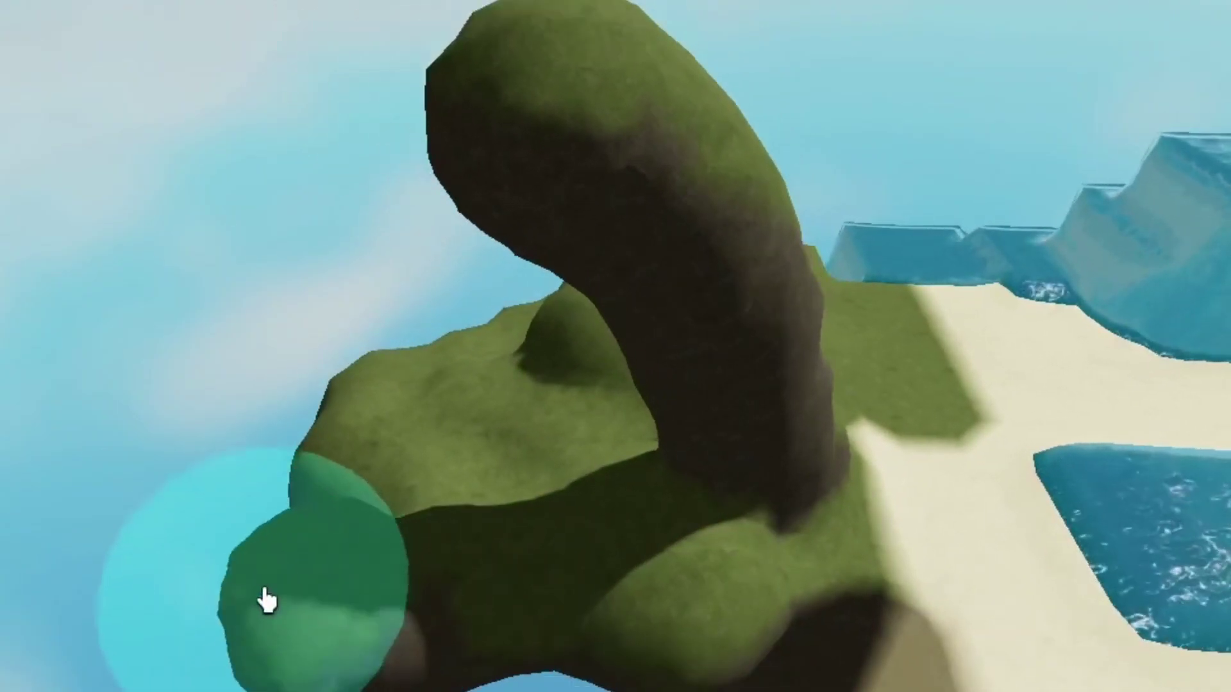
{"action": "mouse_move", "coordinate": [186, 500]}
{"action": "left_mouse_down"}
{"action": "mouse_move", "coordinate": [157, 414]}
{"action": "mouse_move", "coordinate": [167, 299]}
{"action": "mouse_move", "coordinate": [239, 184]}
{"action": "mouse_move", "coordinate": [349, 122]}
{"action": "left_mouse_up"}
{"action": "right_click_drag", "start_coordinate": [537, 156], "coordinate": [563, 156]}
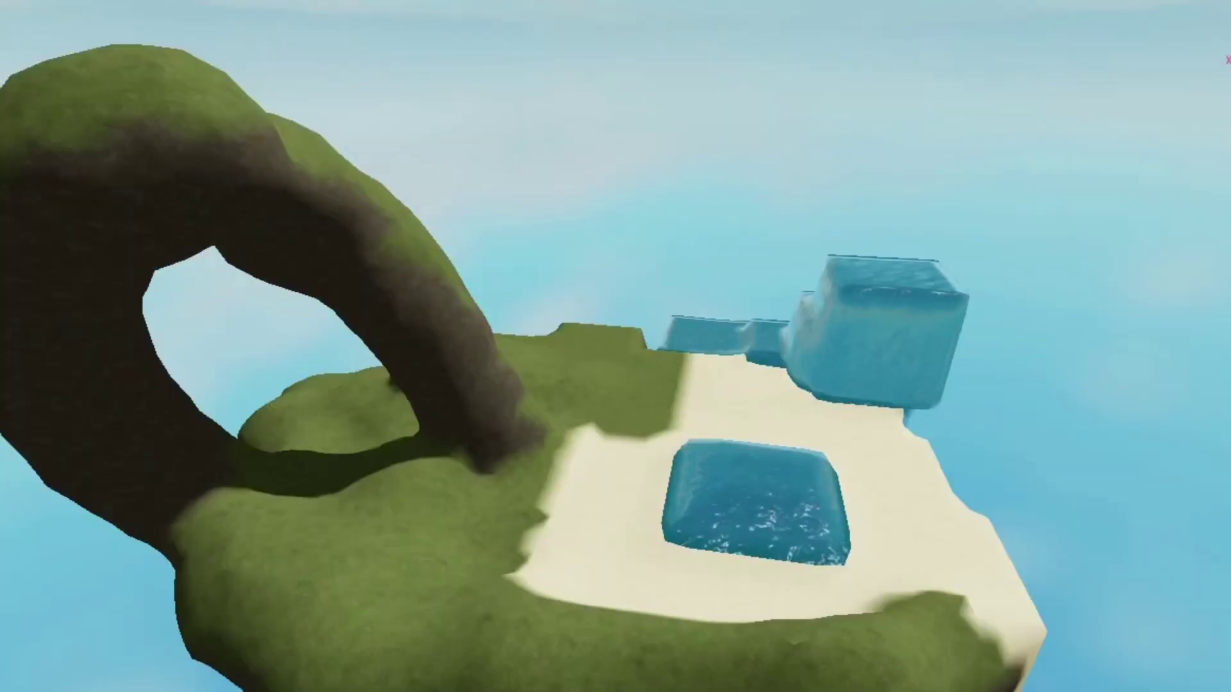
{"action": "scroll", "coordinate": [748, 254], "scroll_direction": "down", "scroll_amount": 3}
{"action": "scroll", "coordinate": [749, 254], "scroll_direction": "up", "scroll_amount": 4}
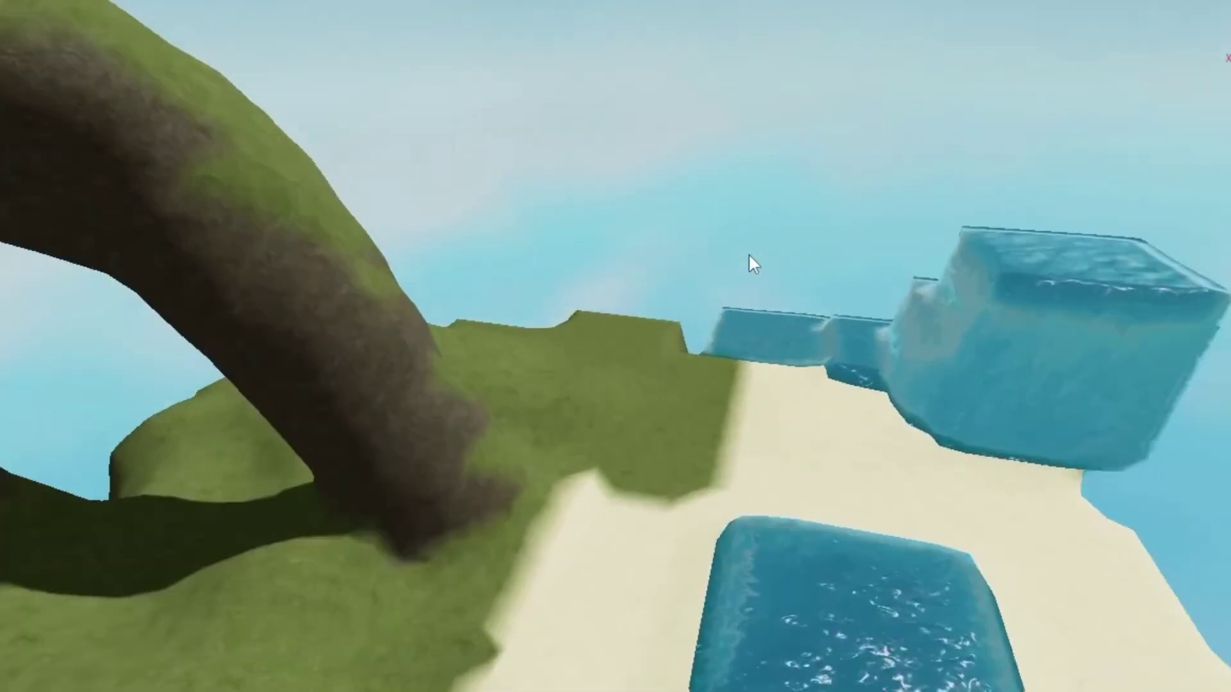
{"action": "scroll", "coordinate": [749, 254], "scroll_direction": "down", "scroll_amount": 6}
{"action": "scroll", "coordinate": [749, 254], "scroll_direction": "up", "scroll_amount": 3}
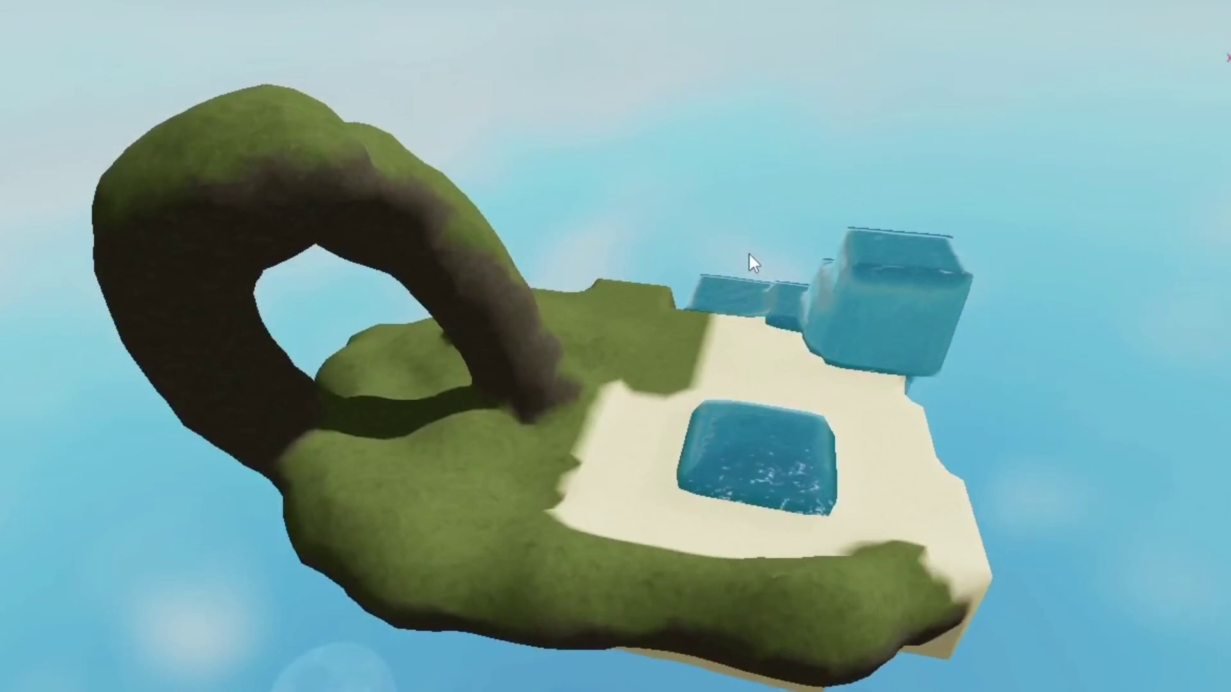